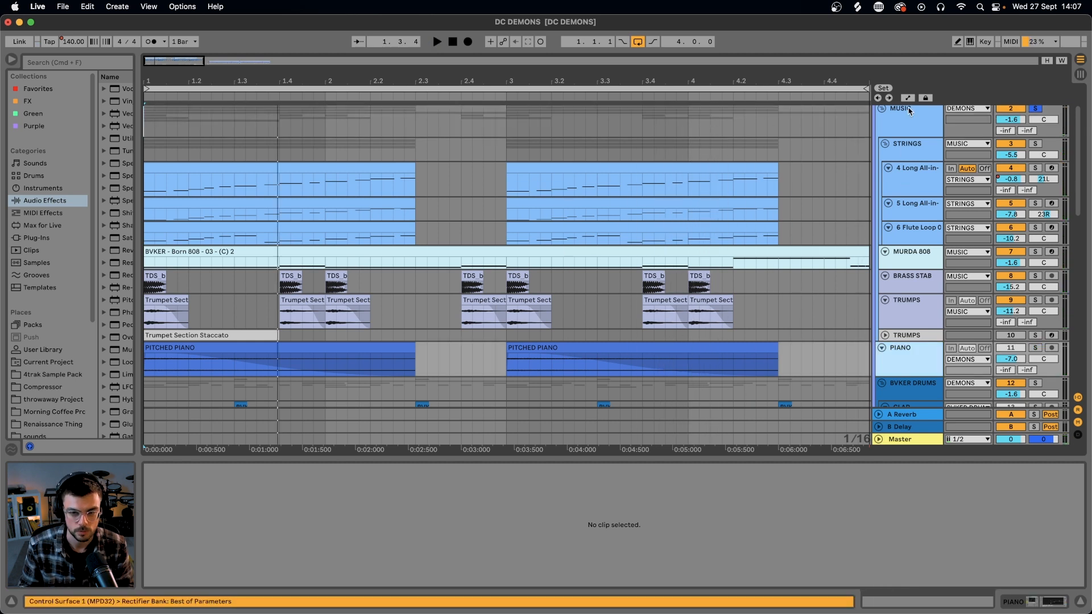
Step: Solo the STRINGS group inside the MUSIC group and play it back
click(909, 110)
click(911, 169)
key(s)
click(911, 156)
key(s)
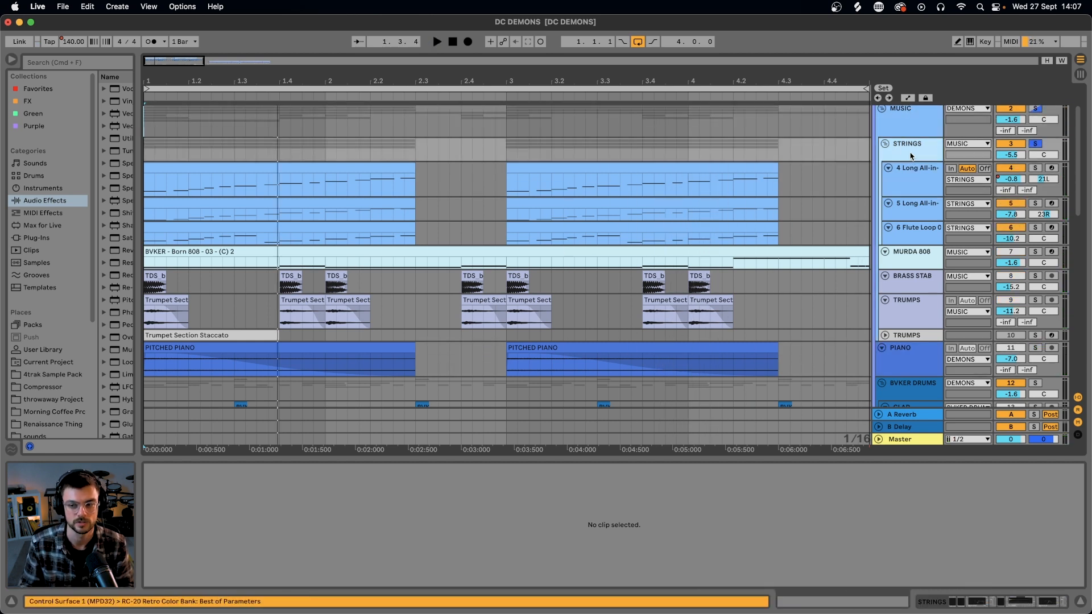
key(space)
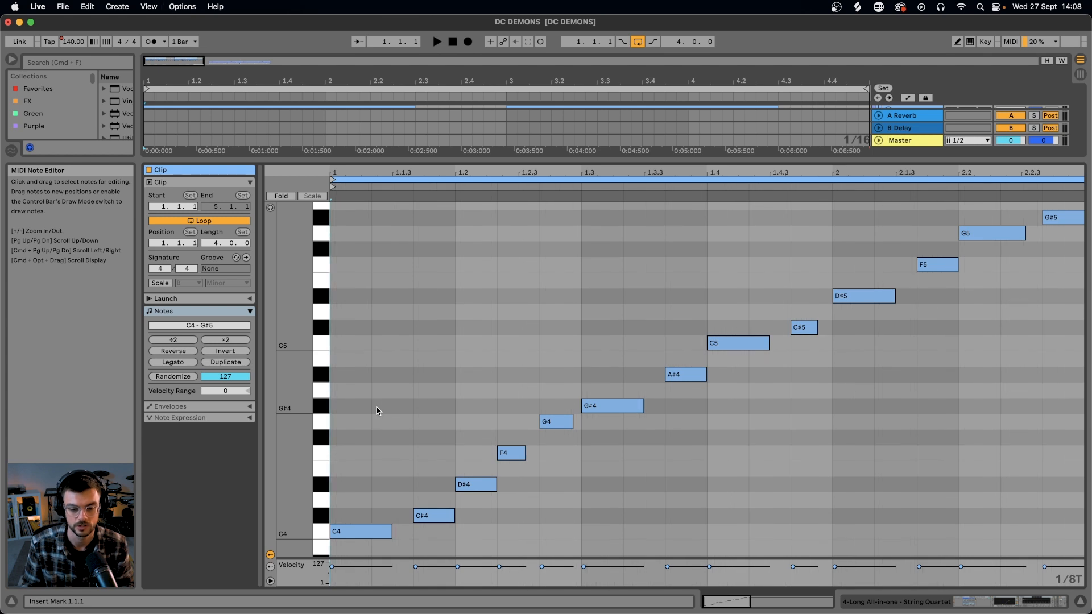
Step: Audition the long string melody clip and the Flute Loop track soloed with the other string layers
key(space)
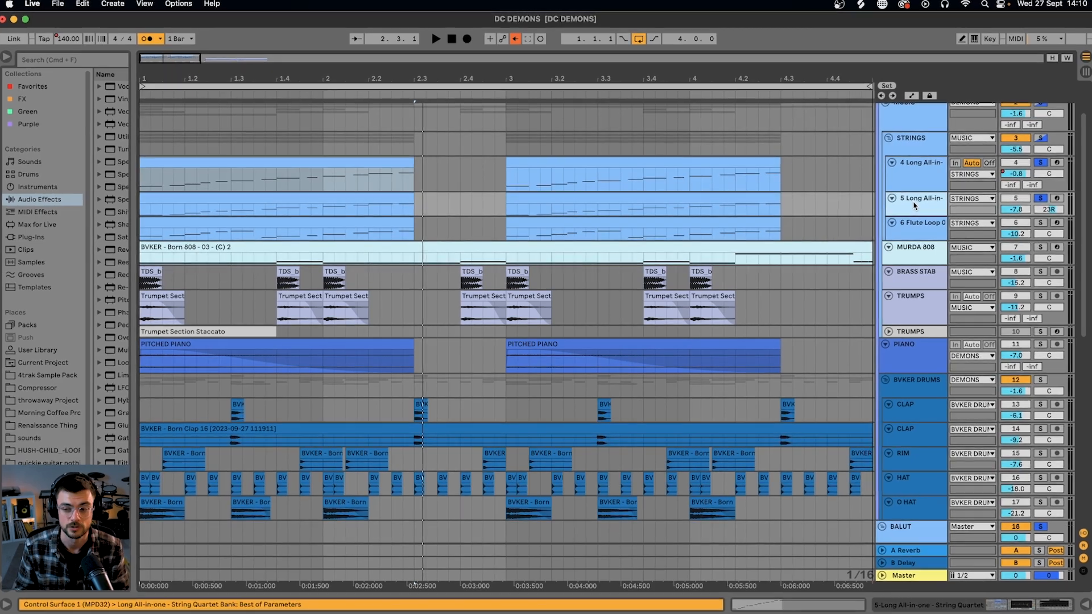
click(911, 233)
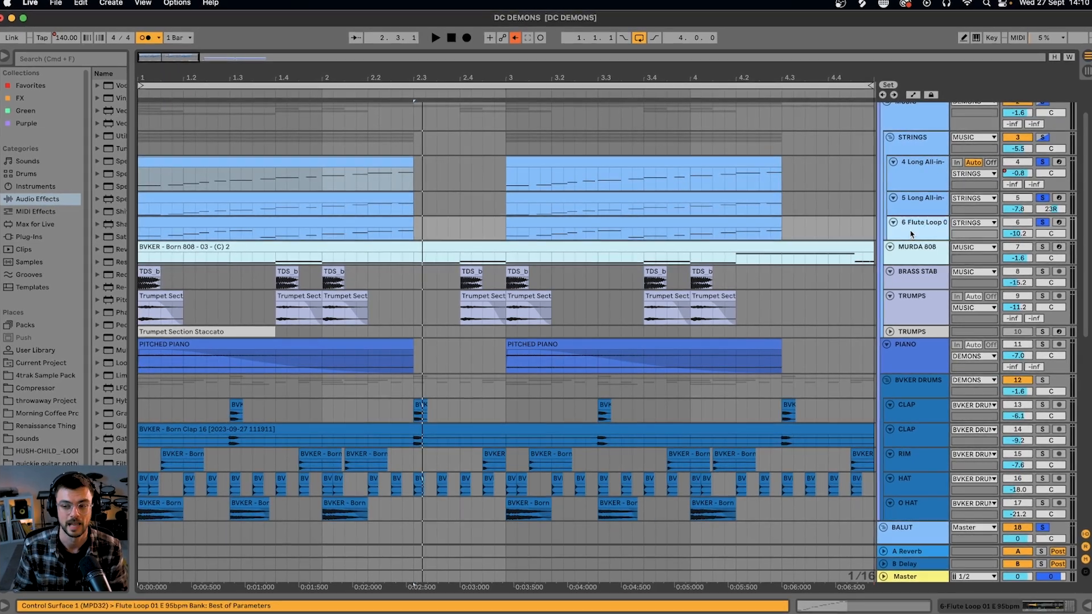
key(space)
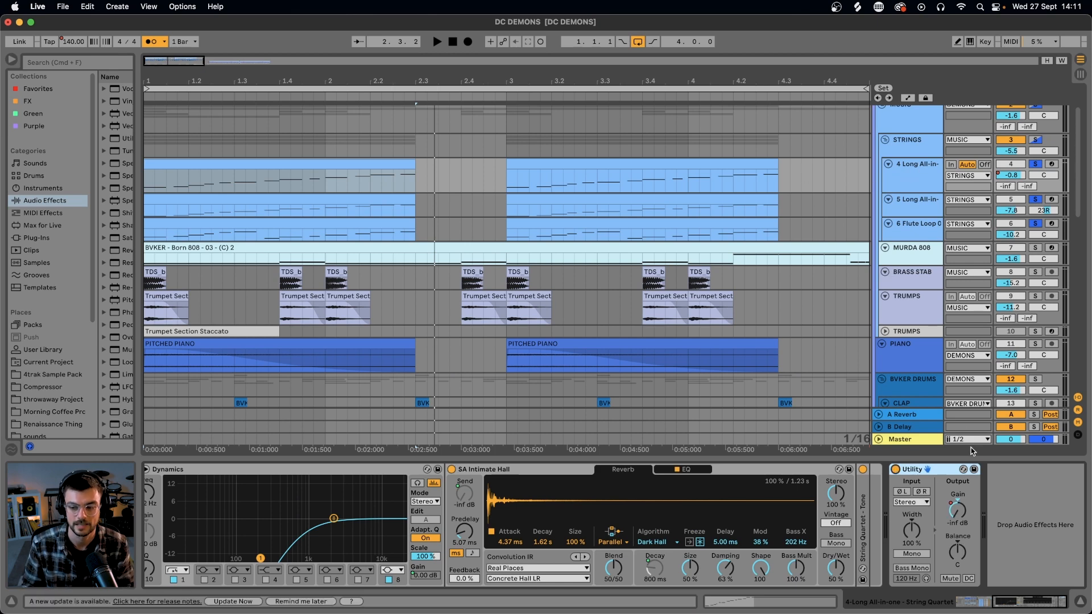
Step: Display the automation lanes and play the strings to check the gain fade on the first long strings track
key(a)
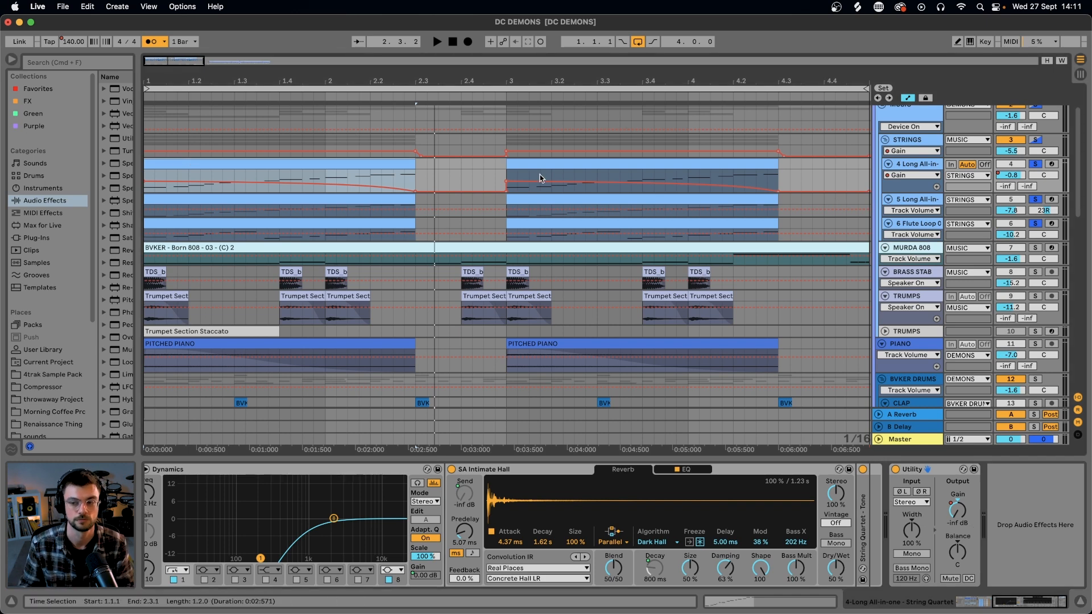
key(space)
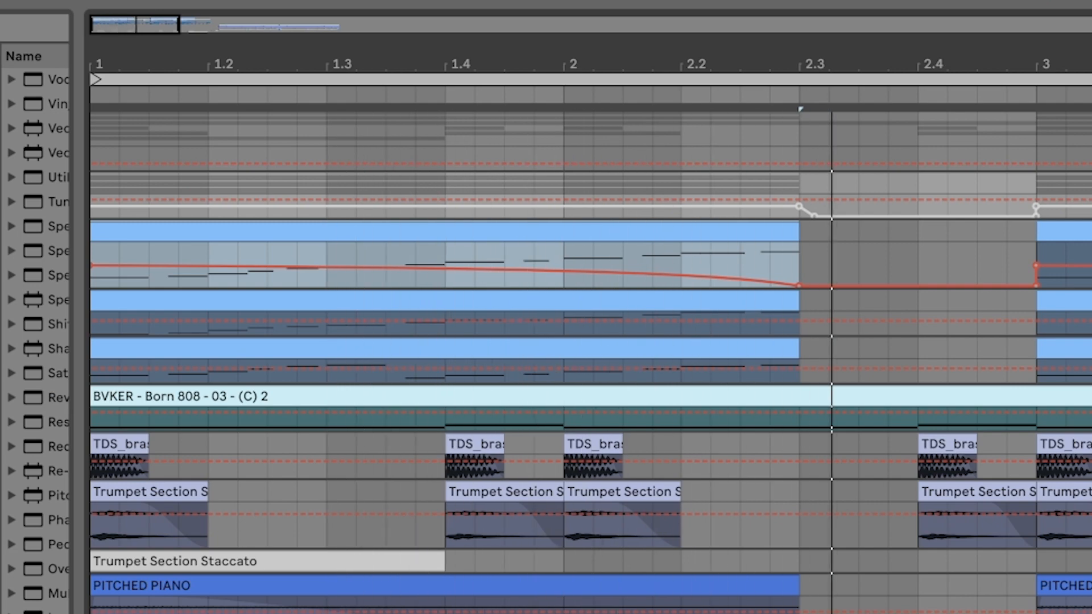
key(space)
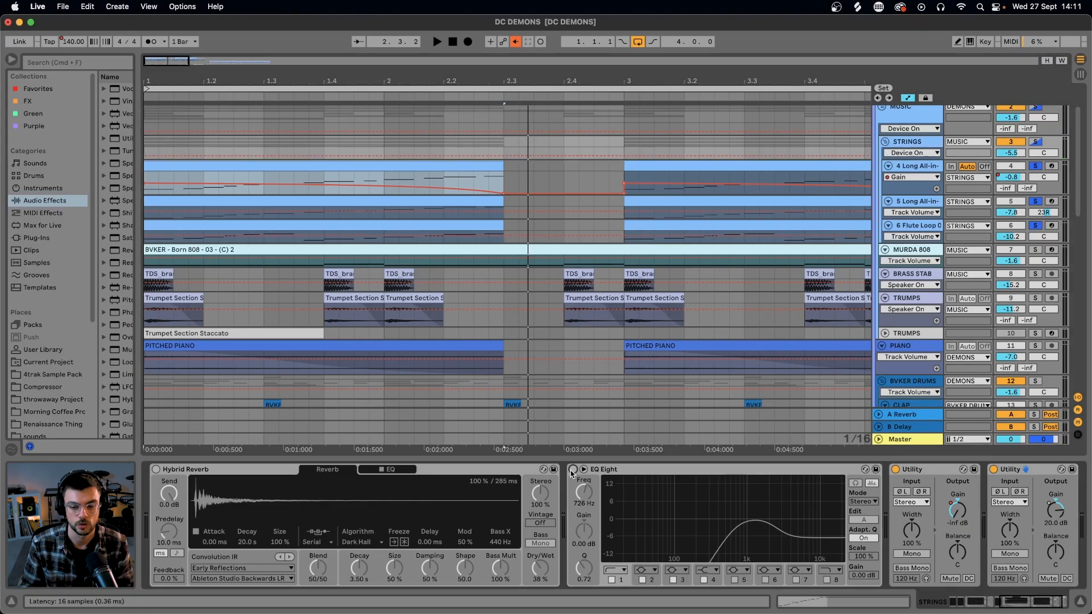
Step: Enable the EQ Eight and Hybrid Reverb on the STRINGS group and play the strings through them
click(572, 469)
scroll(546, 512, left, 5)
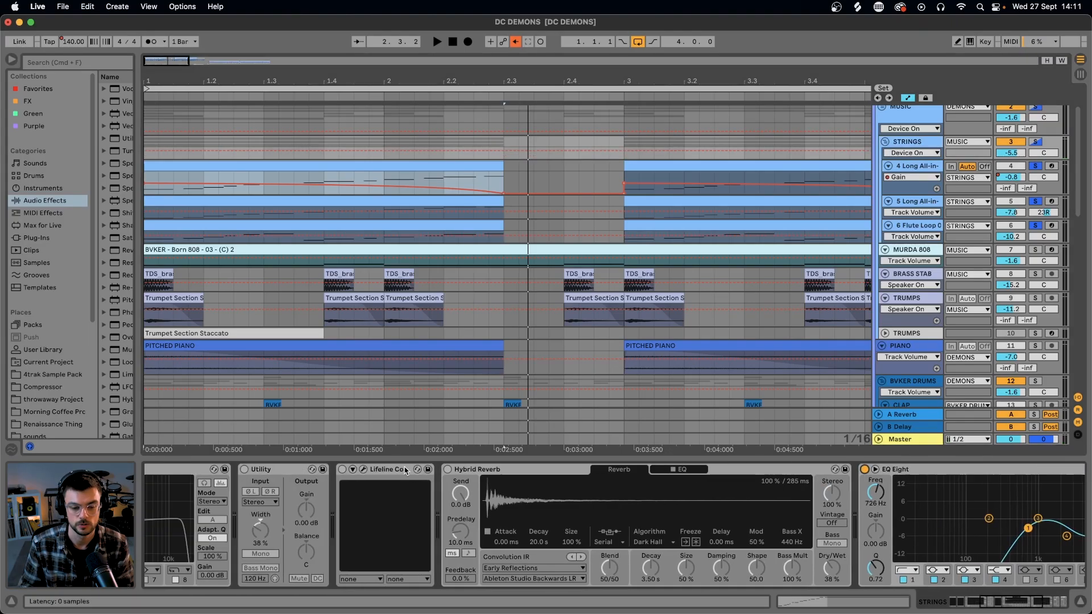
click(539, 469)
key(space)
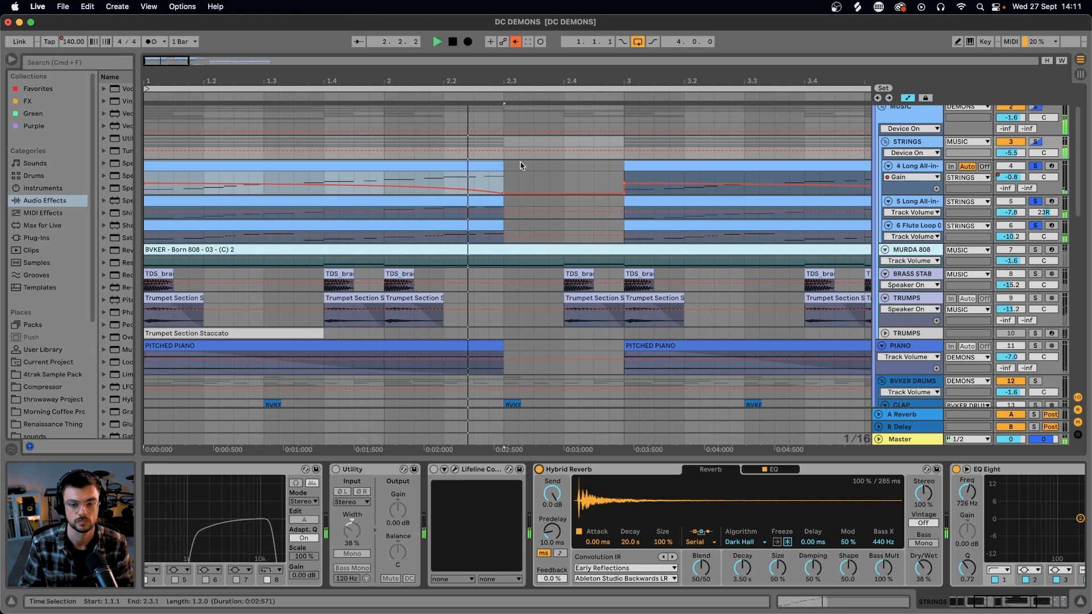
key(space)
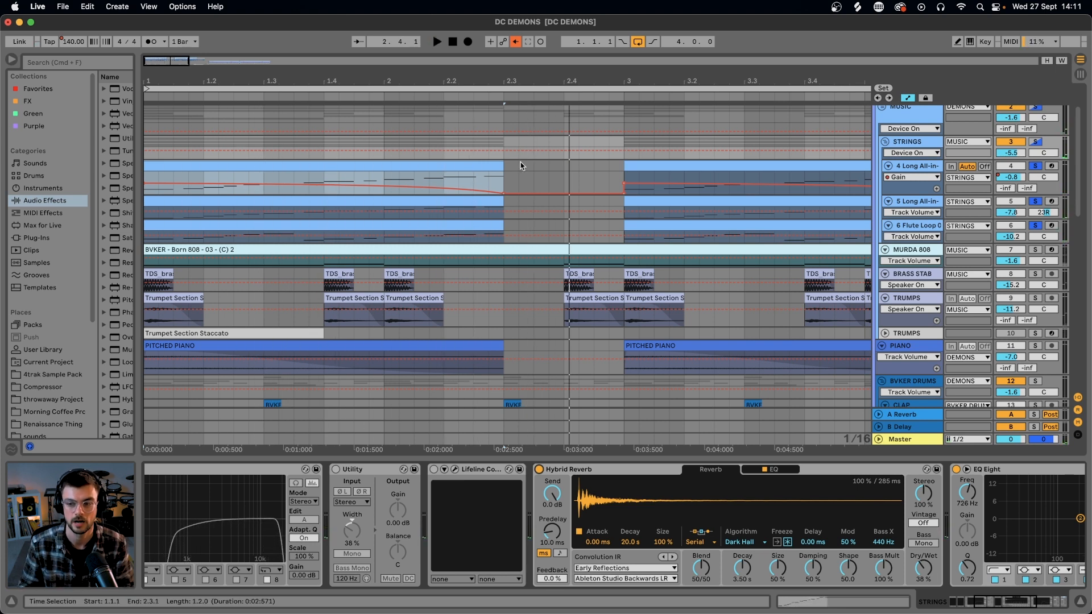
Step: Enlarge the STRINGS group's lane to examine its Utility Gain automation and select the start of the gap at 2.3
scroll(927, 566, right, 10)
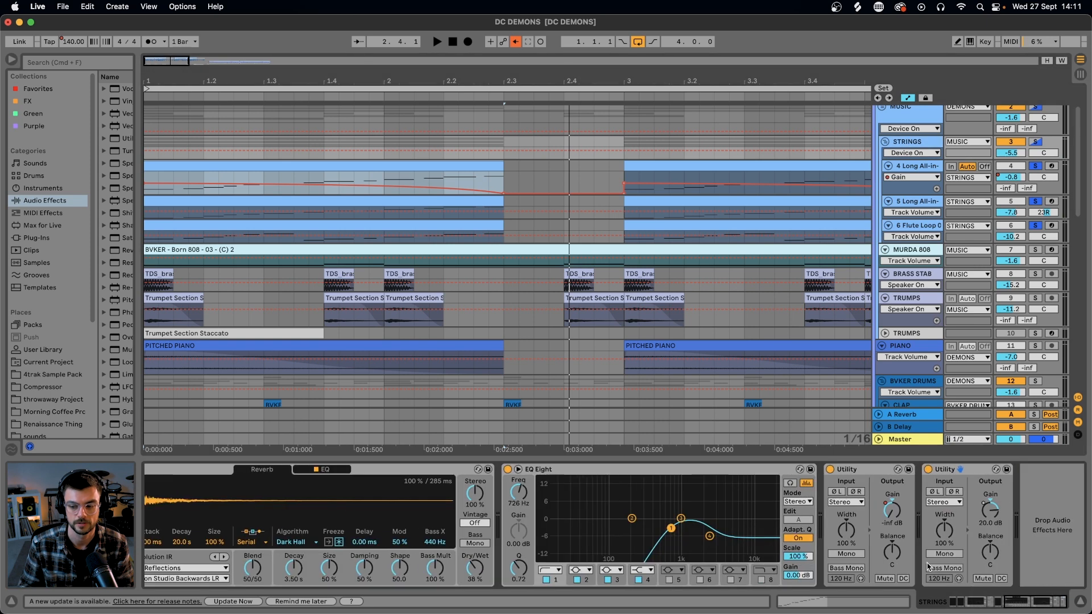
click(891, 511)
key(a)
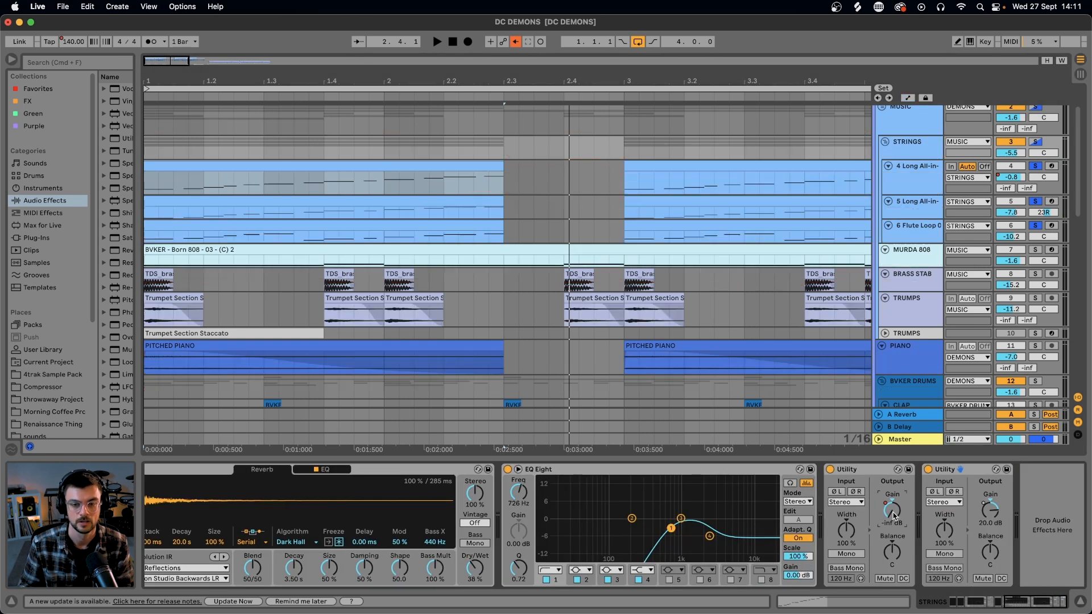
key(a)
drag(893, 160, 893, 215)
drag(497, 166, 543, 170)
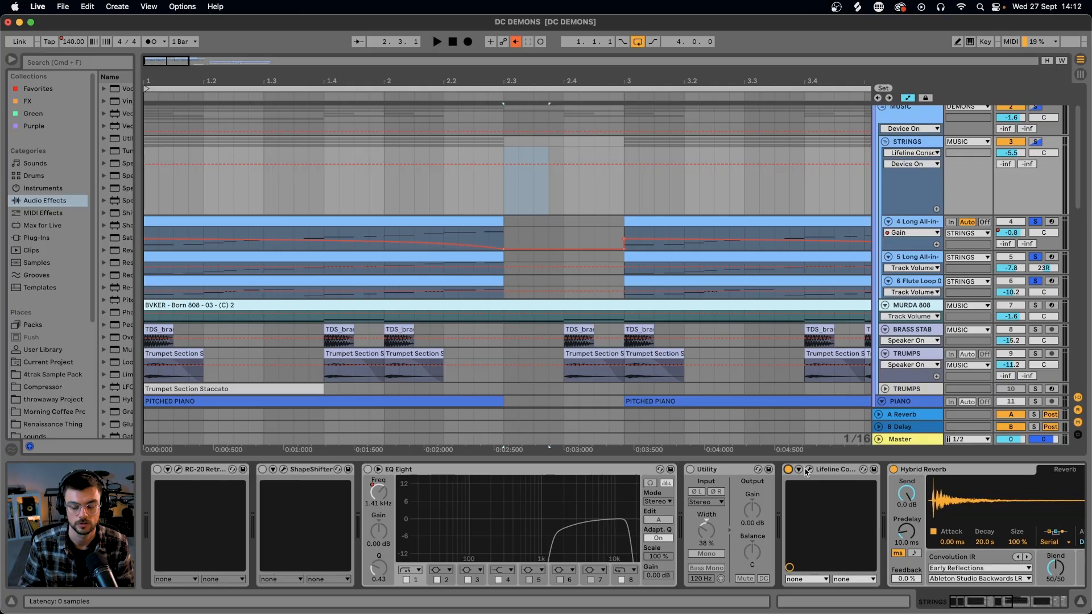
Step: Open the Lifeline Console plug-in on the STRINGS group to audition it, and enable the Utility device before it
click(807, 470)
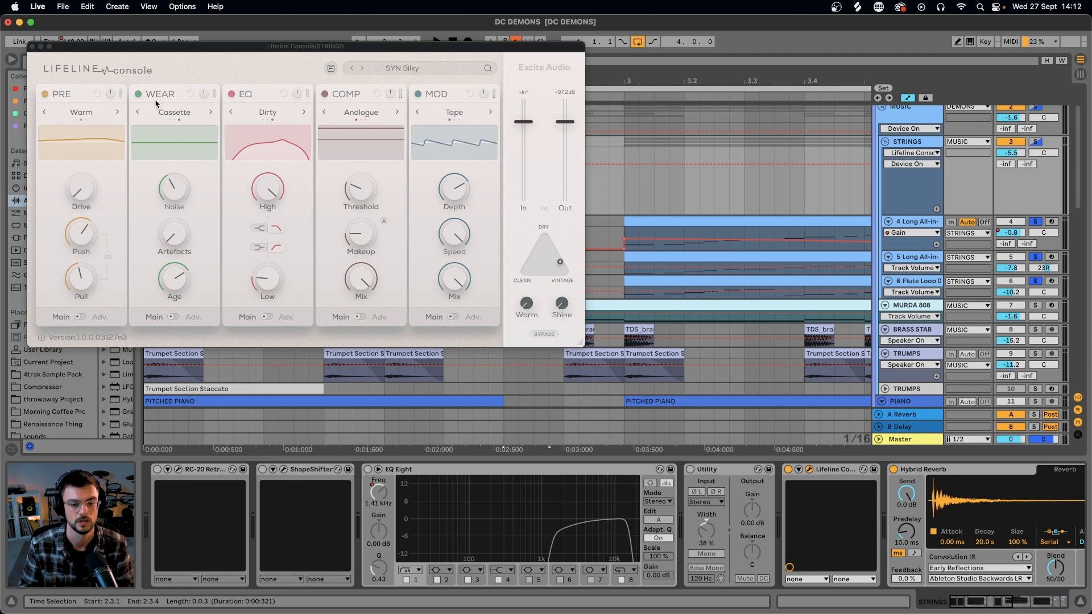
key(space)
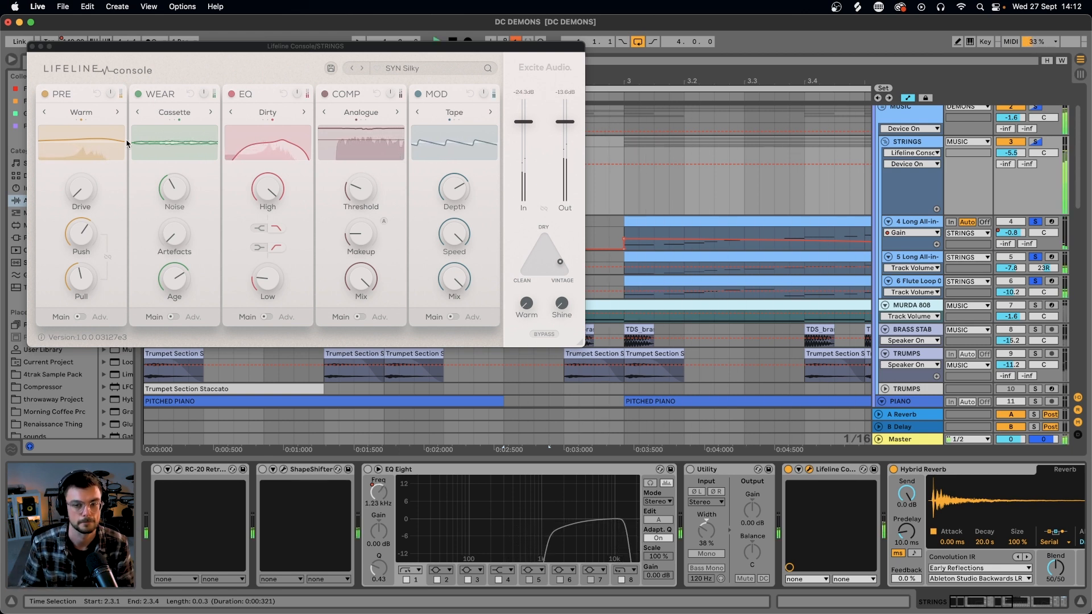
key(space)
click(689, 472)
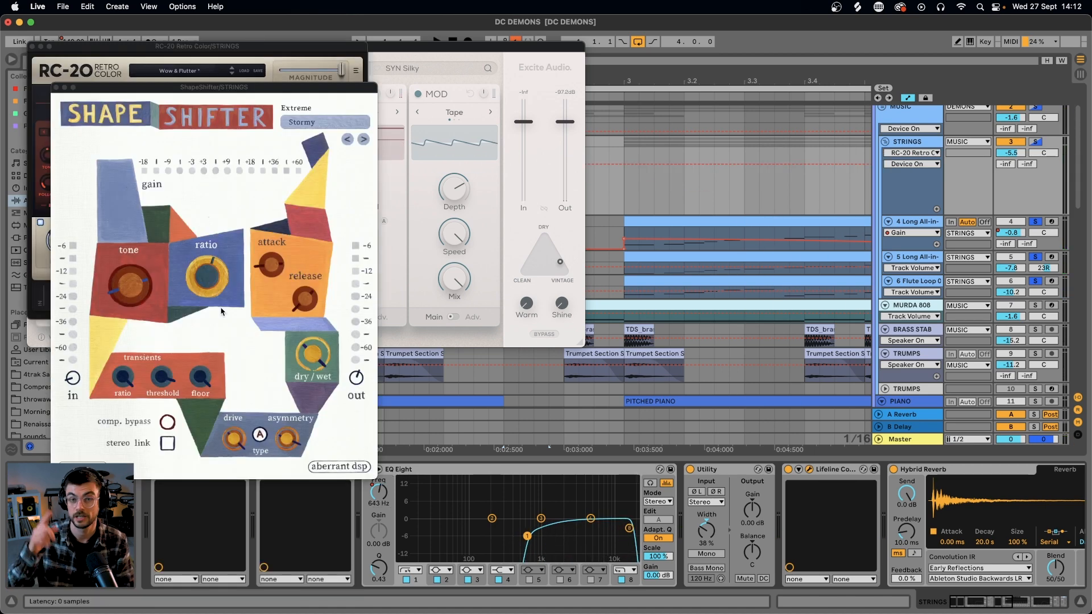
Step: Close the ShapeShifter and RC-20 Retro Color windows and play the strings from the start of the arrangement
click(56, 87)
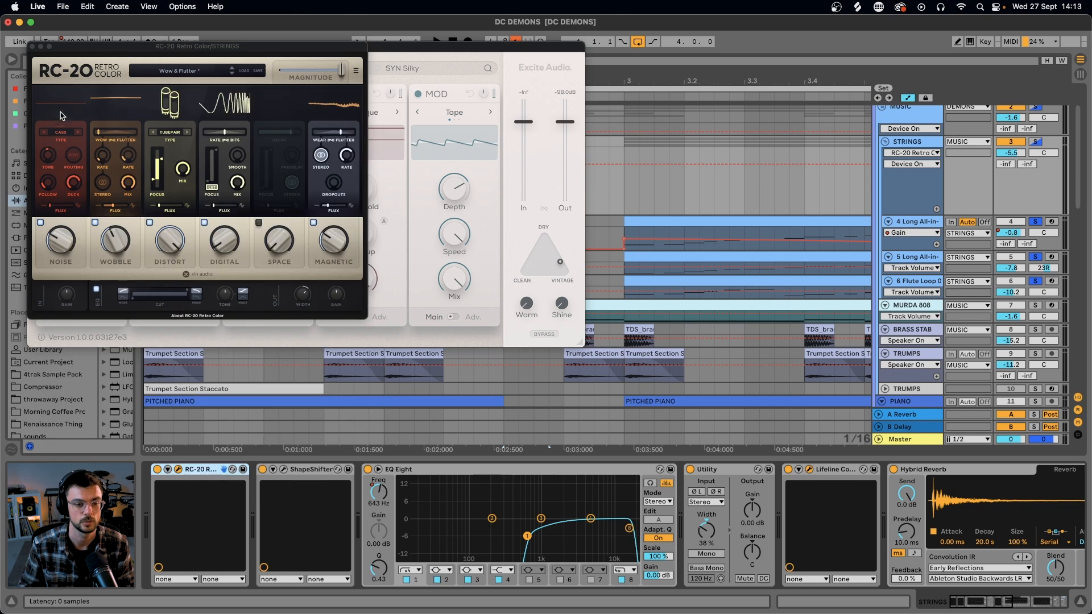
click(32, 46)
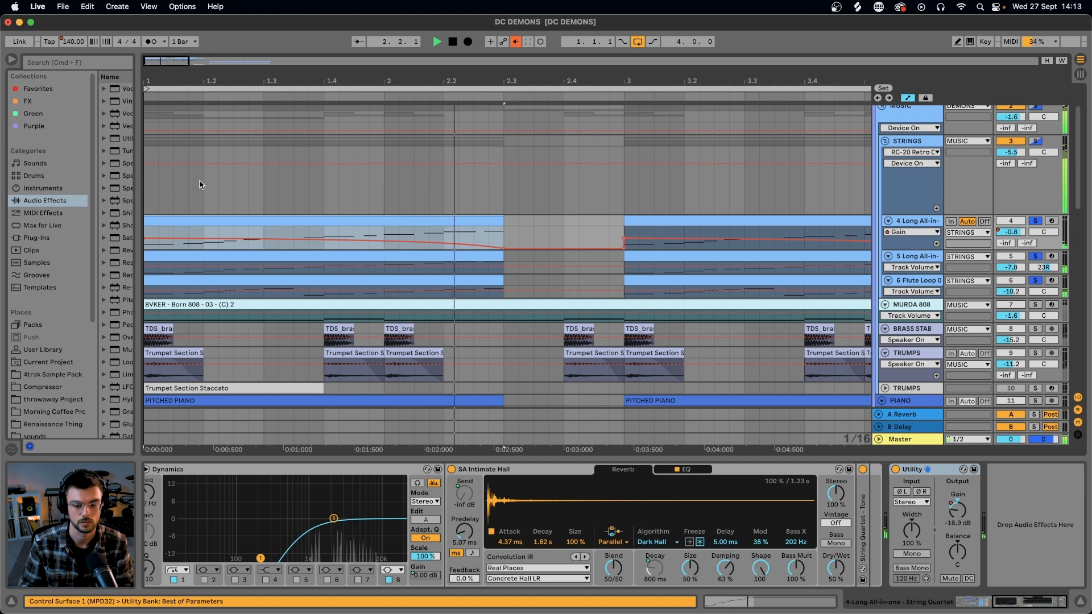
click(147, 172)
key(space)
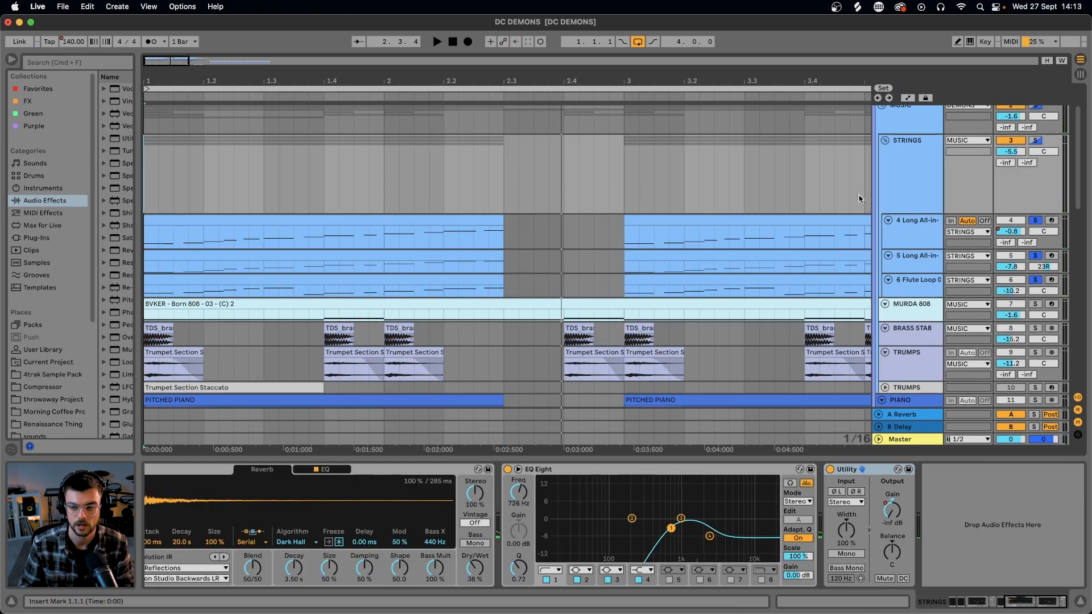
Step: Enlarge the MURDA 808 track and open its MIDI clip to examine the bass notes through to the clip's end
click(906, 308)
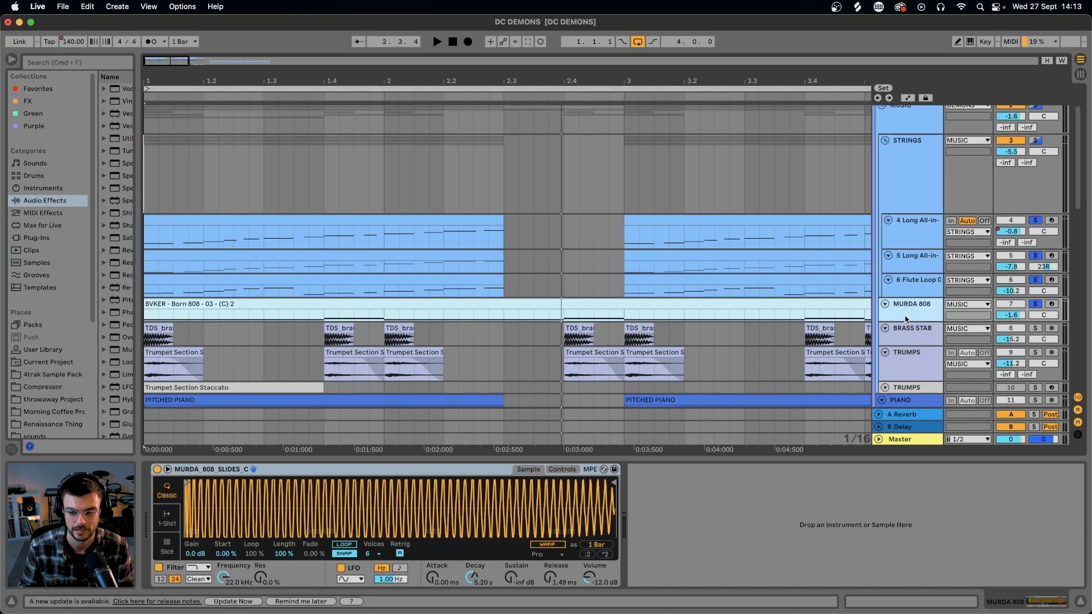
drag(904, 318, 904, 353)
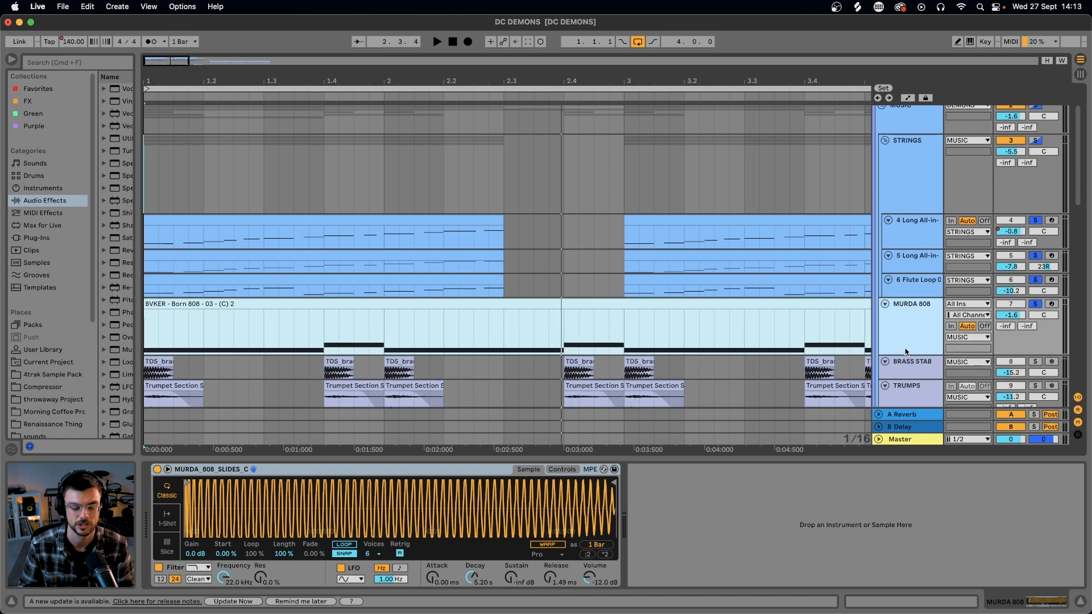
double_click(494, 307)
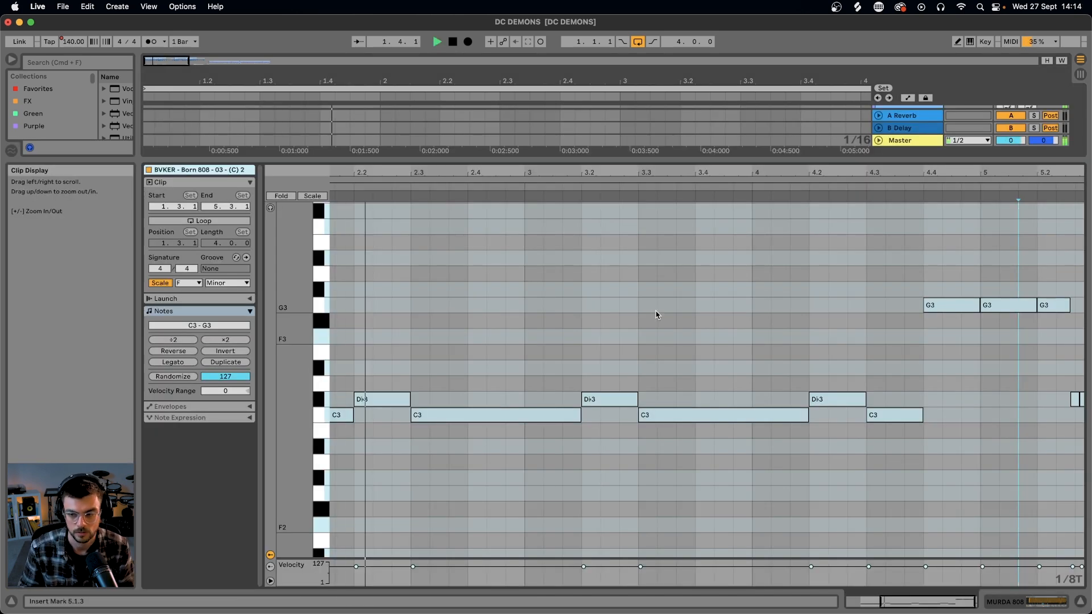
scroll(656, 314, right, 1)
scroll(1083, 373, up, 5)
scroll(1083, 373, up, 3)
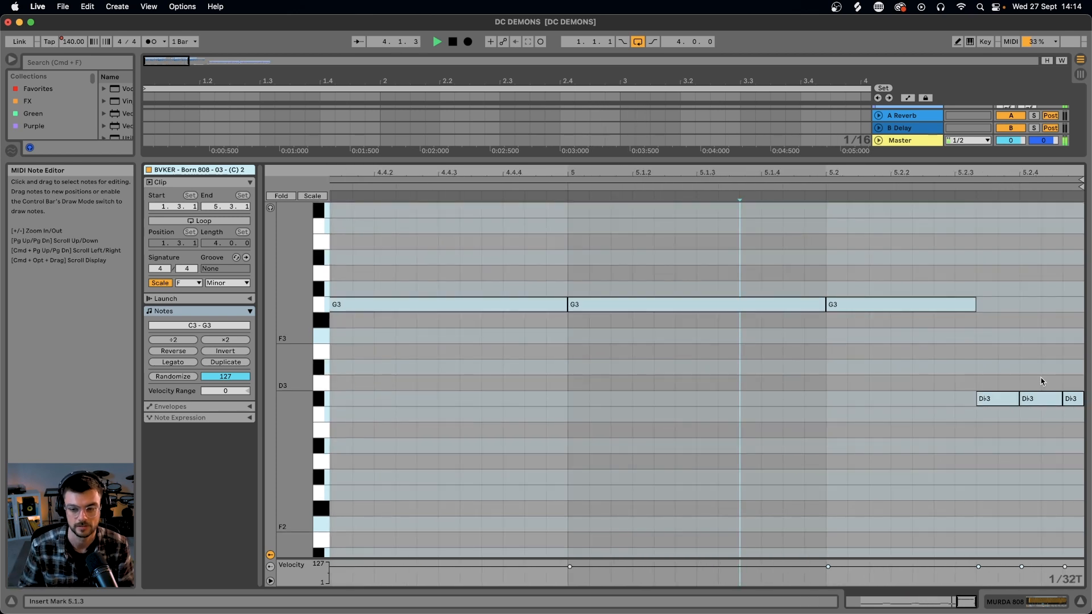
scroll(1041, 381, down, 3)
scroll(1042, 381, down, 3)
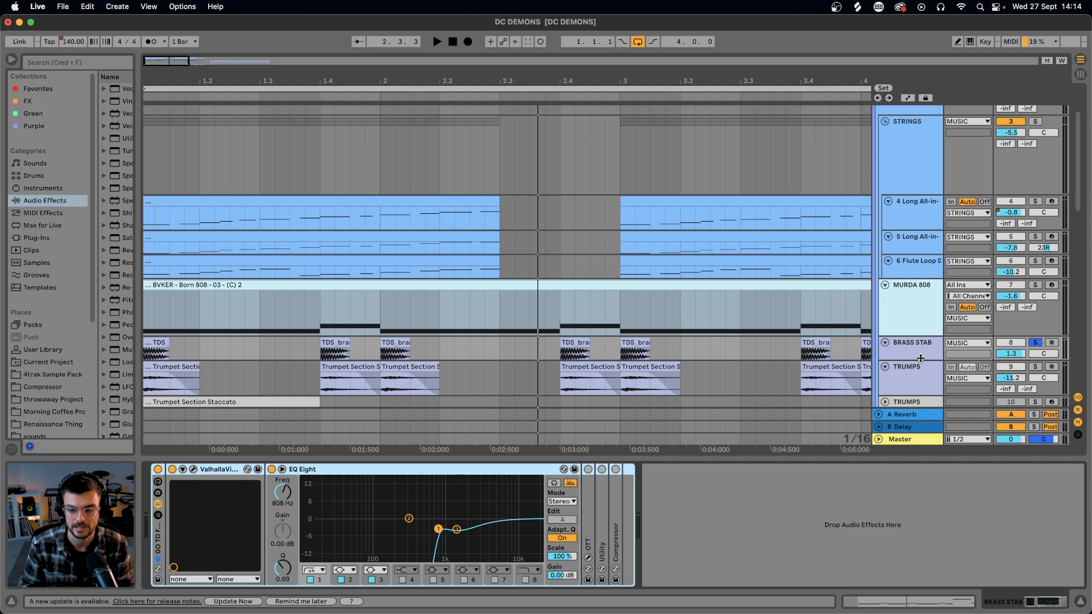
Step: Enlarge the BRASS STAB track, play it soloed, and inspect its ValhallaVintageVerb and EQ Eight devices
drag(920, 358, 920, 372)
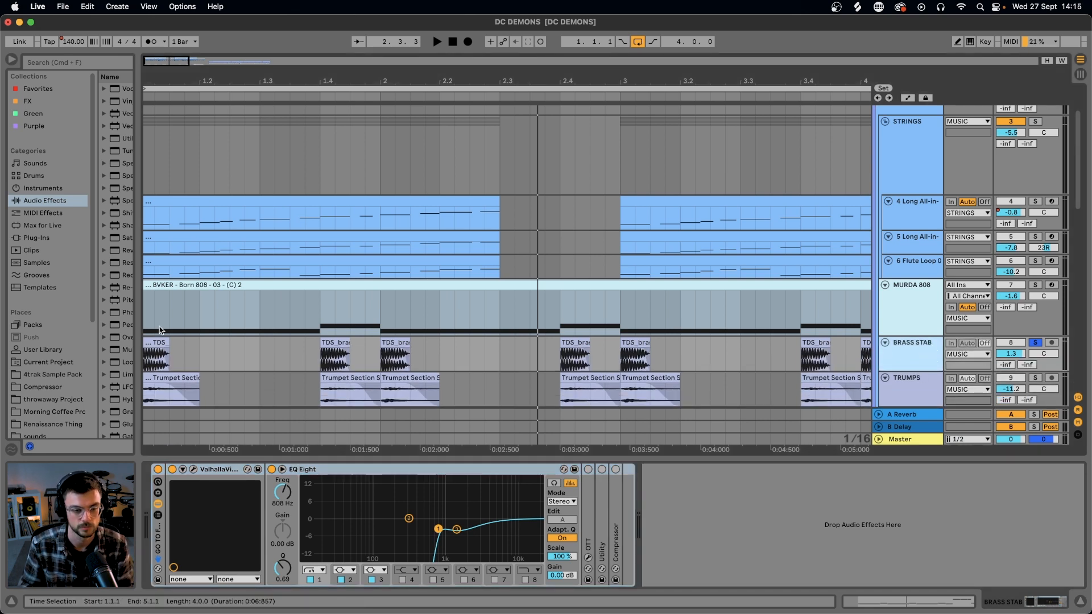
key(space)
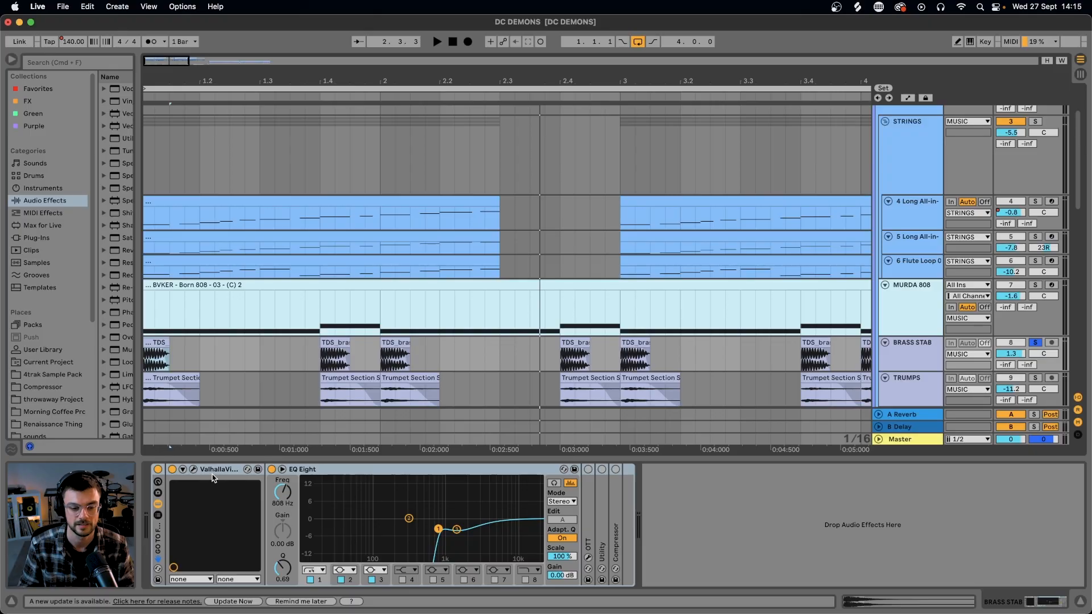
click(216, 475)
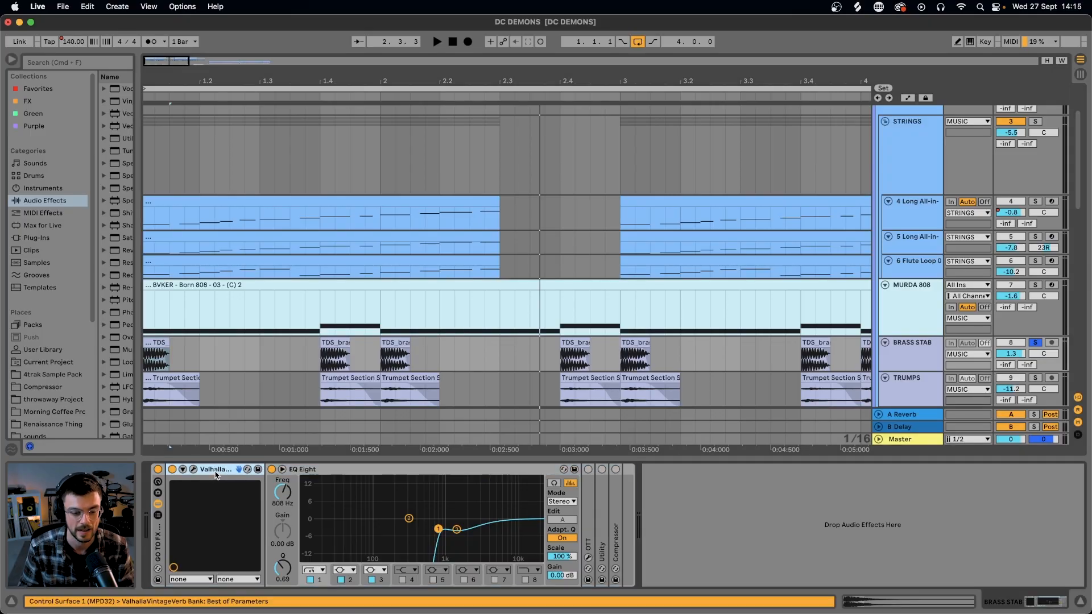
click(316, 472)
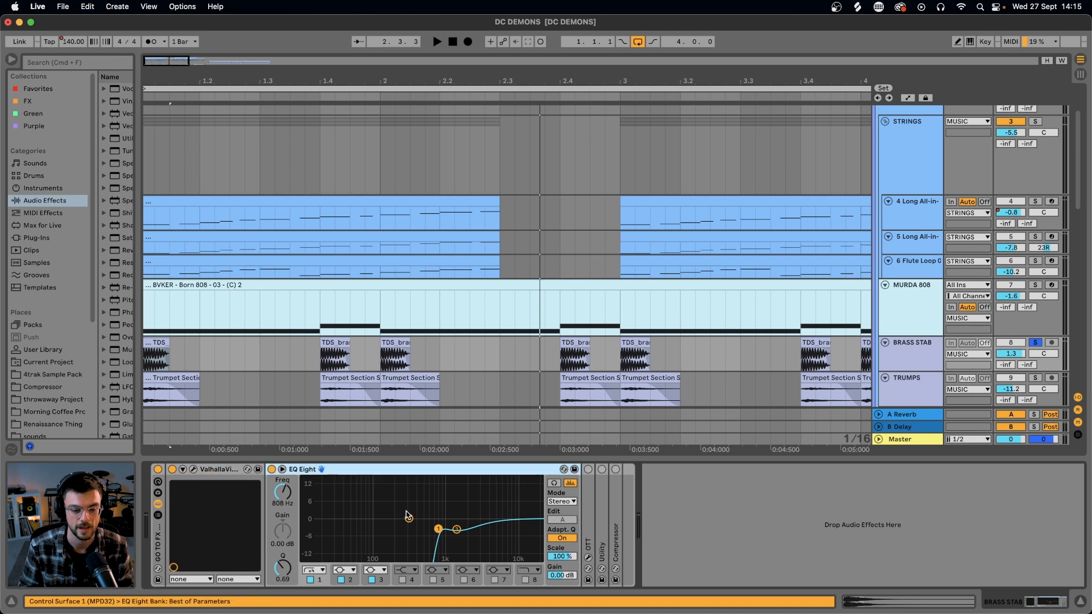
Step: Solo the Trumpet Section Staccato instrument track and select the D♭4 note in its MIDI clip
key(s)
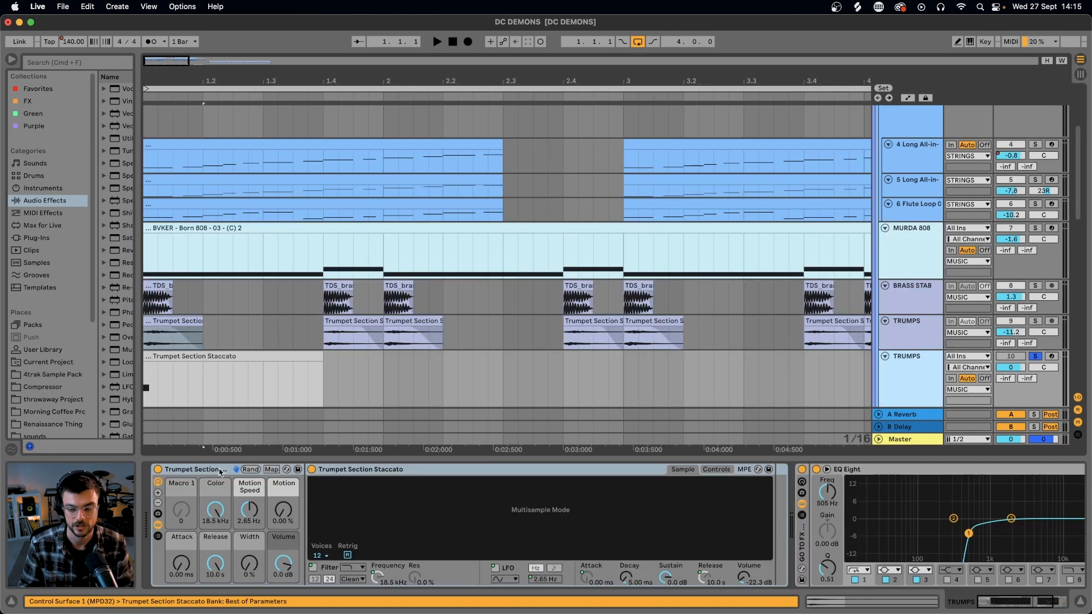
click(687, 469)
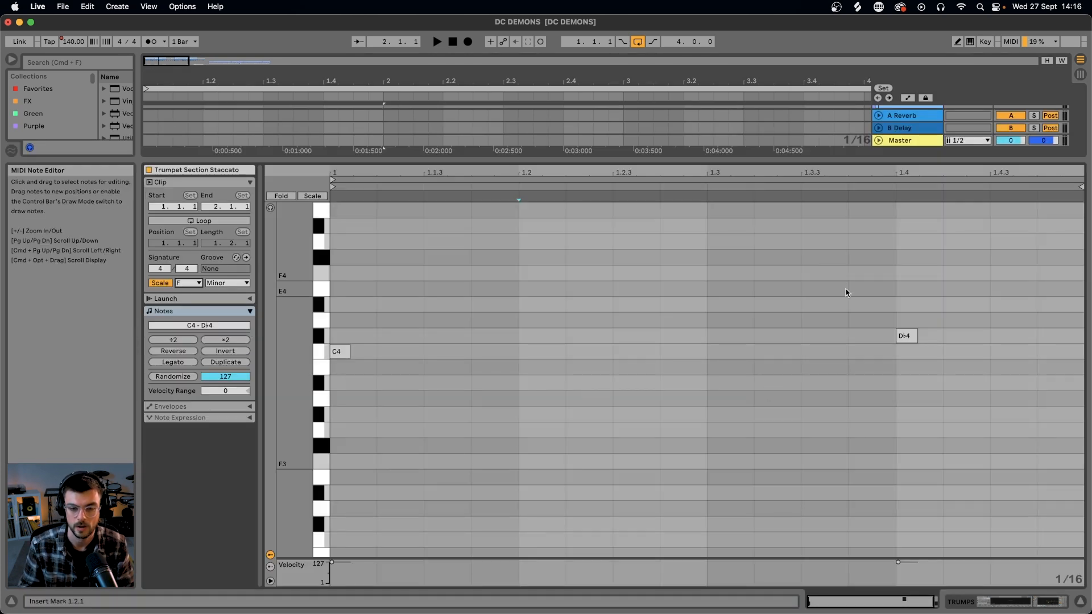
drag(835, 280, 950, 408)
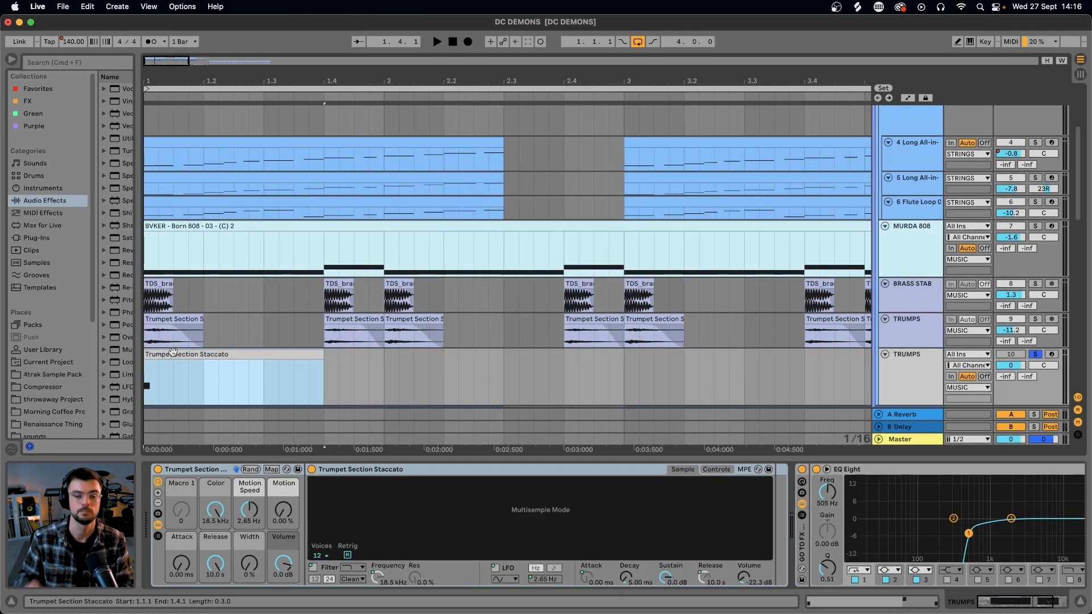
Step: Solo the audio TRUMPS track and inspect its Saturator, Chorus-Ensemble and EQ Eight devices
click(919, 342)
click(198, 470)
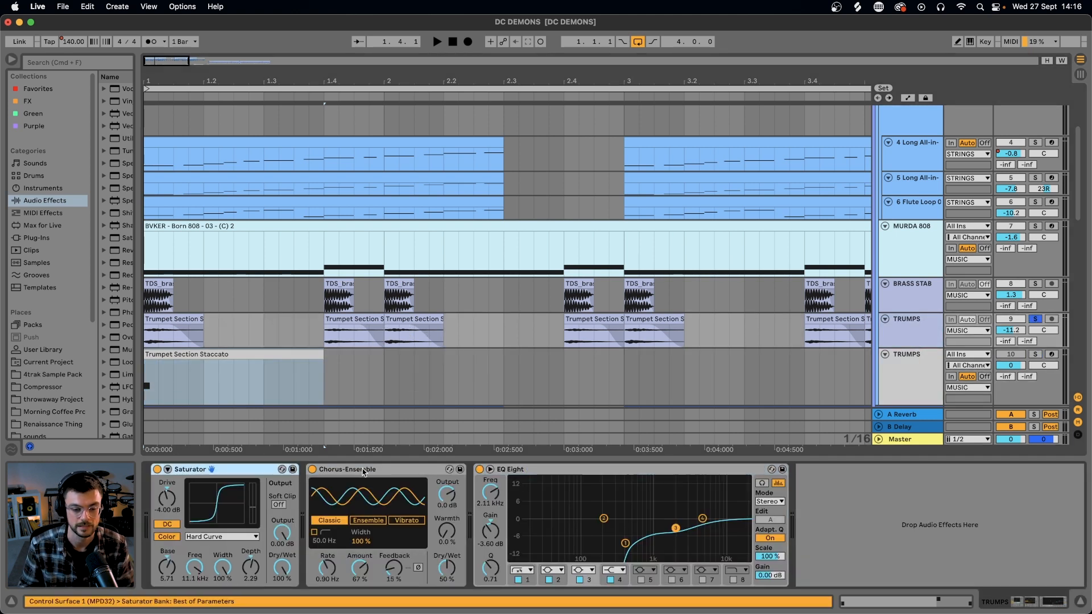
click(354, 476)
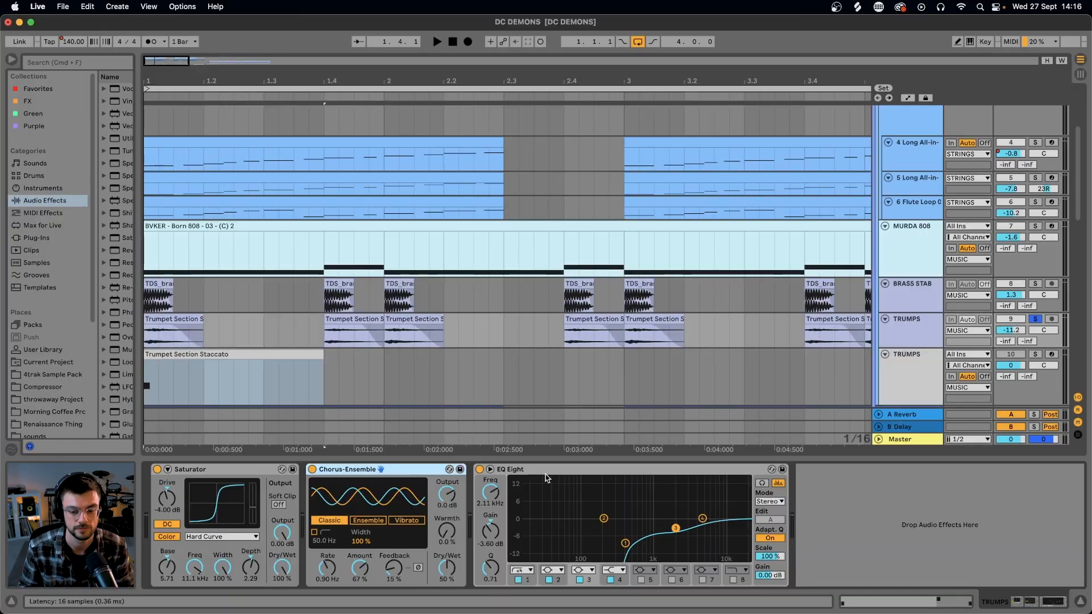
click(541, 474)
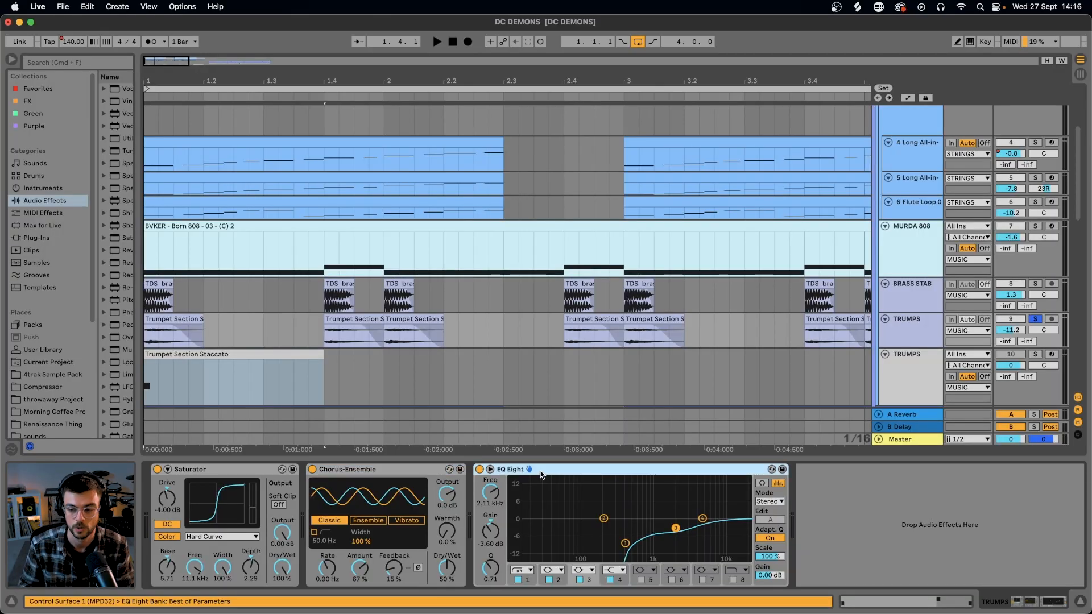
Step: Play the soloed audio TRUMPS track from the start to hear its stabs
click(904, 323)
key(space)
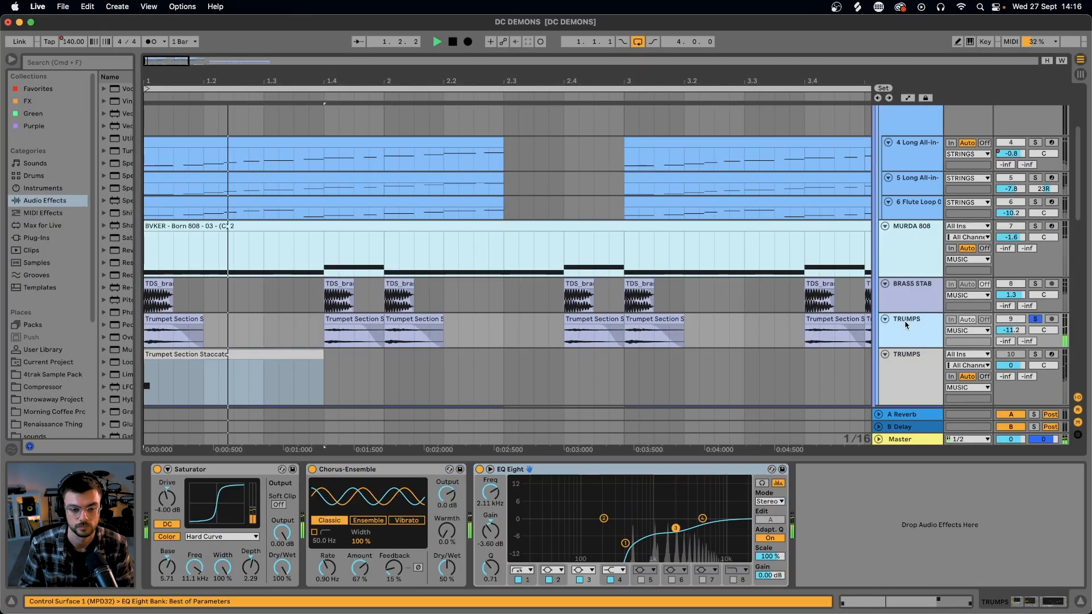
key(space)
Step: Solo BRASS STAB together with the audio TRUMPS track and lower the BRASS STAB volume to -15.2 dB
click(898, 282)
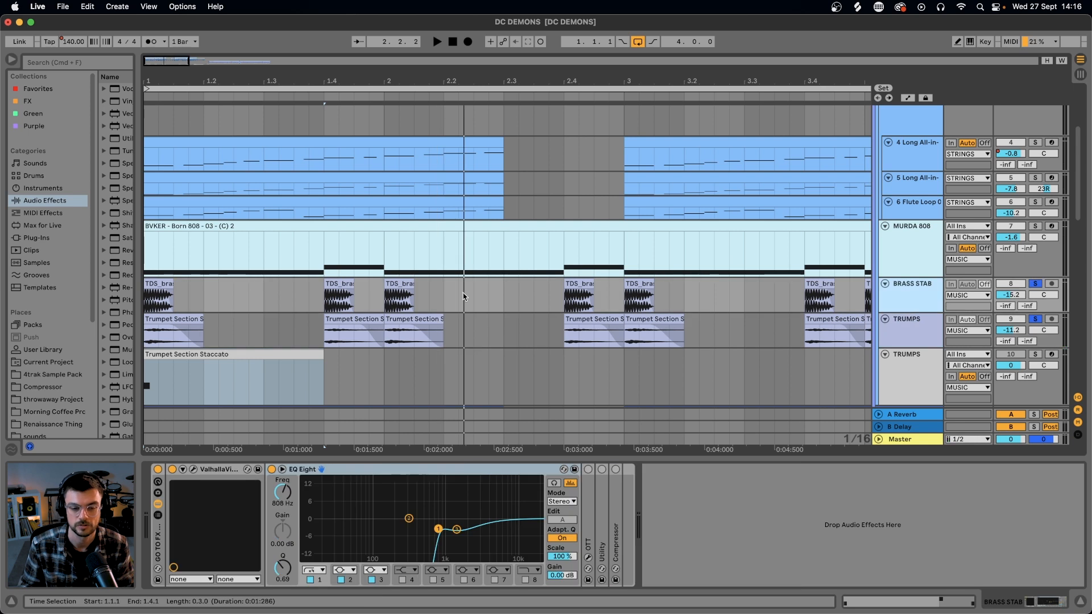
click(901, 324)
shift+click(916, 299)
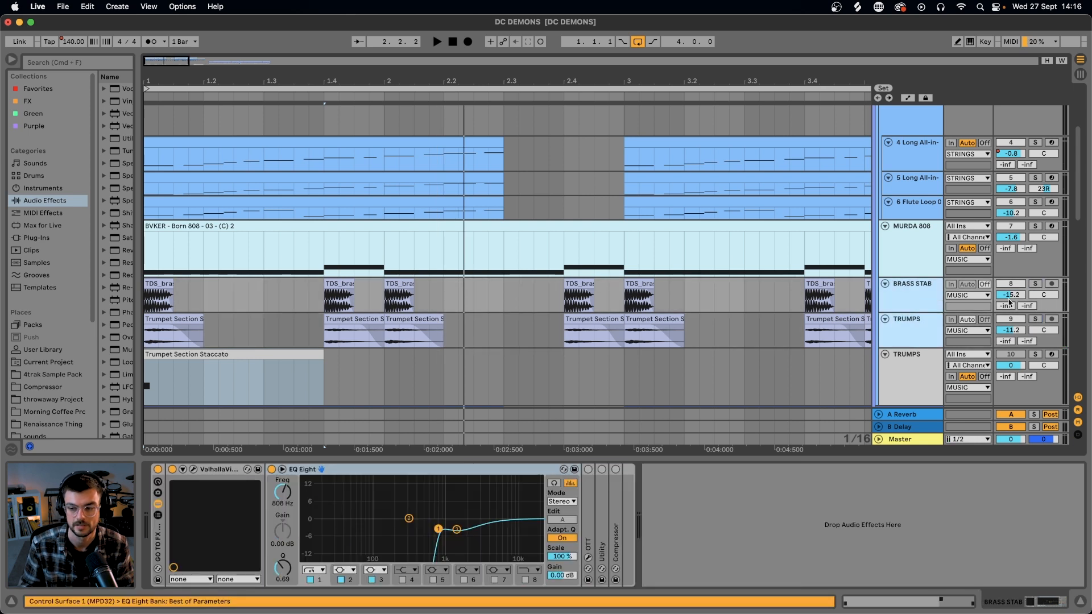
key(space)
drag(1011, 295, 1011, 286)
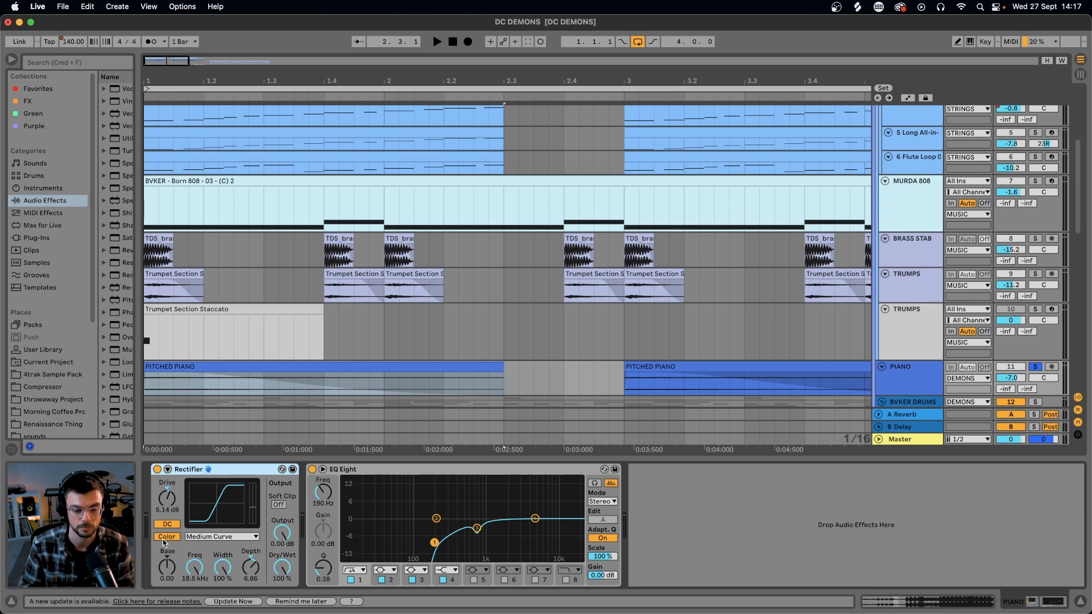
Step: Inspect the EQ Eight and Rectifier devices on the soloed PIANO track and play it
click(406, 470)
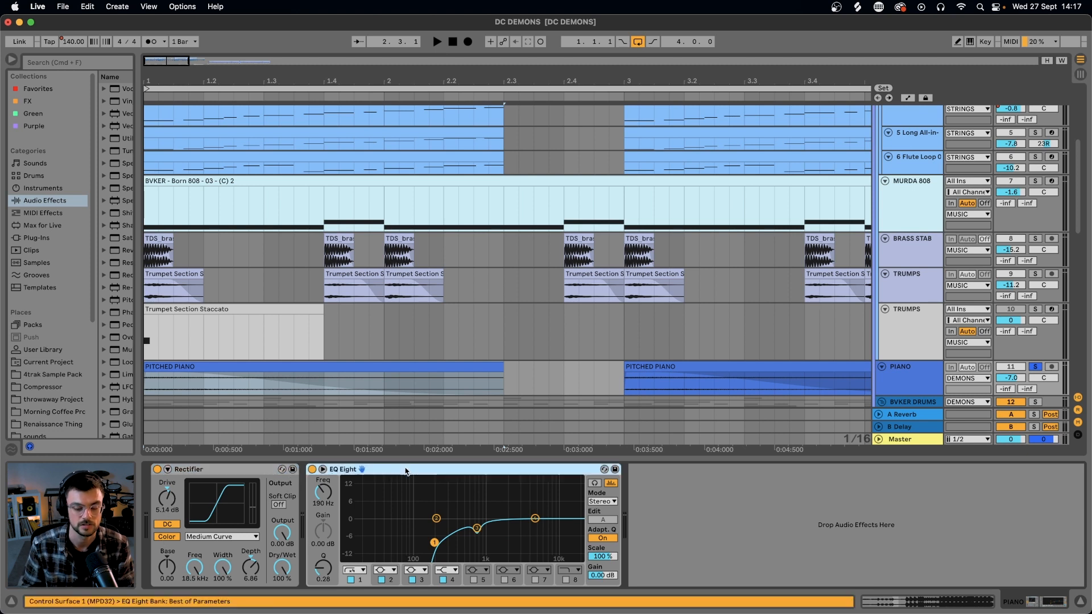
click(246, 470)
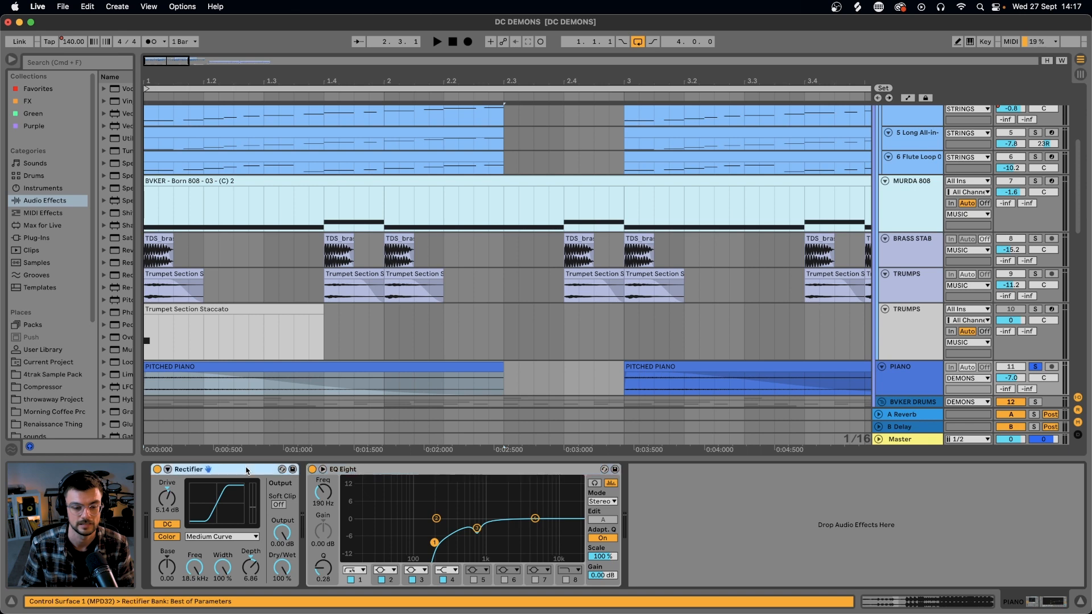
key(space)
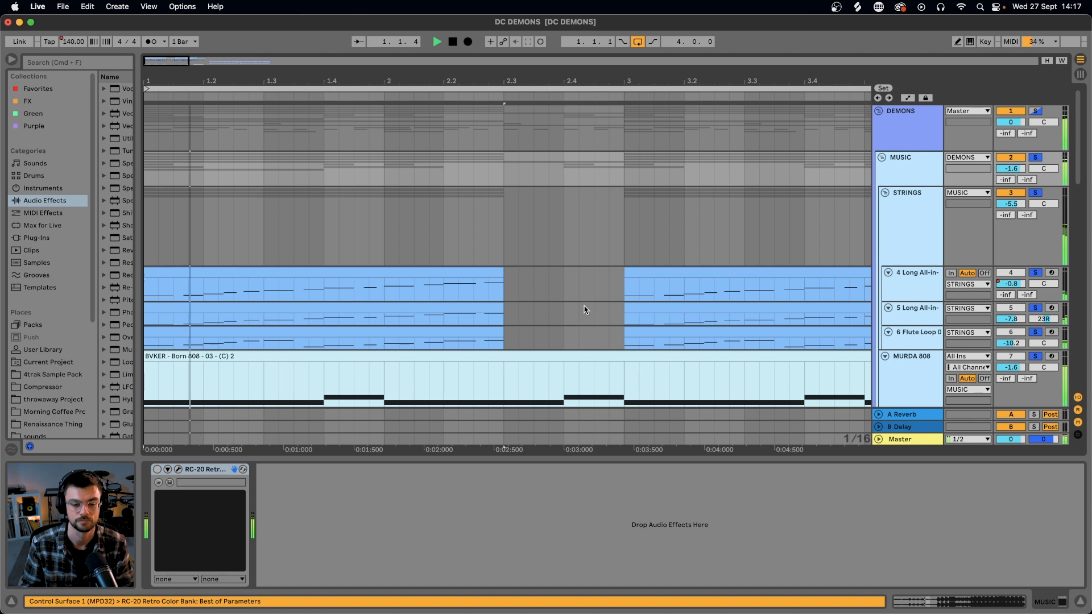
Step: Open RC-20 Retro Color on the MUSIC group and raise its Distort amount to 66% during playback
scroll(585, 302, down, 5)
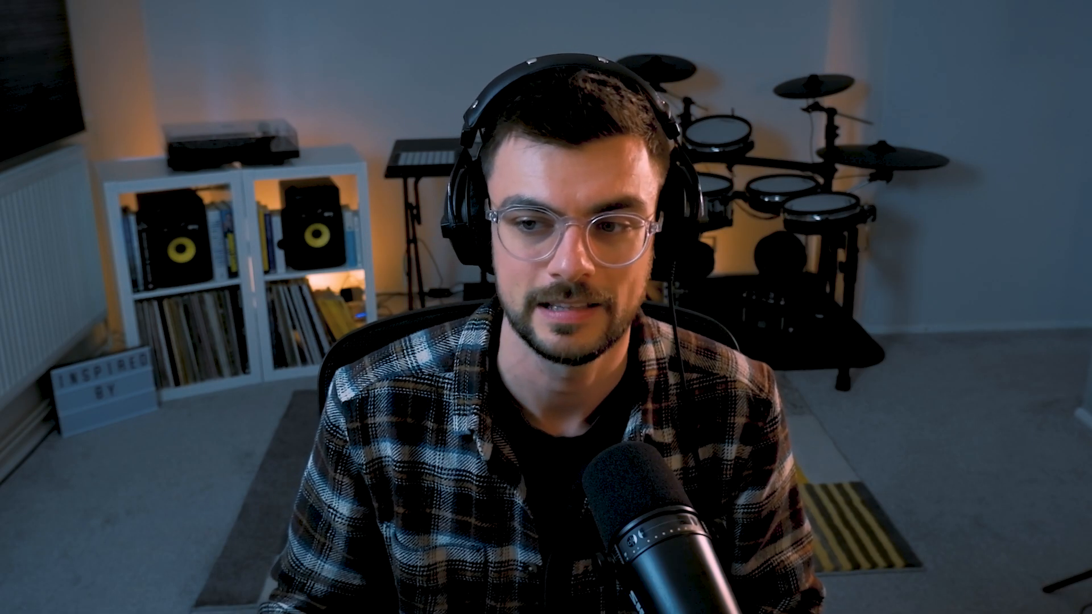
click(899, 177)
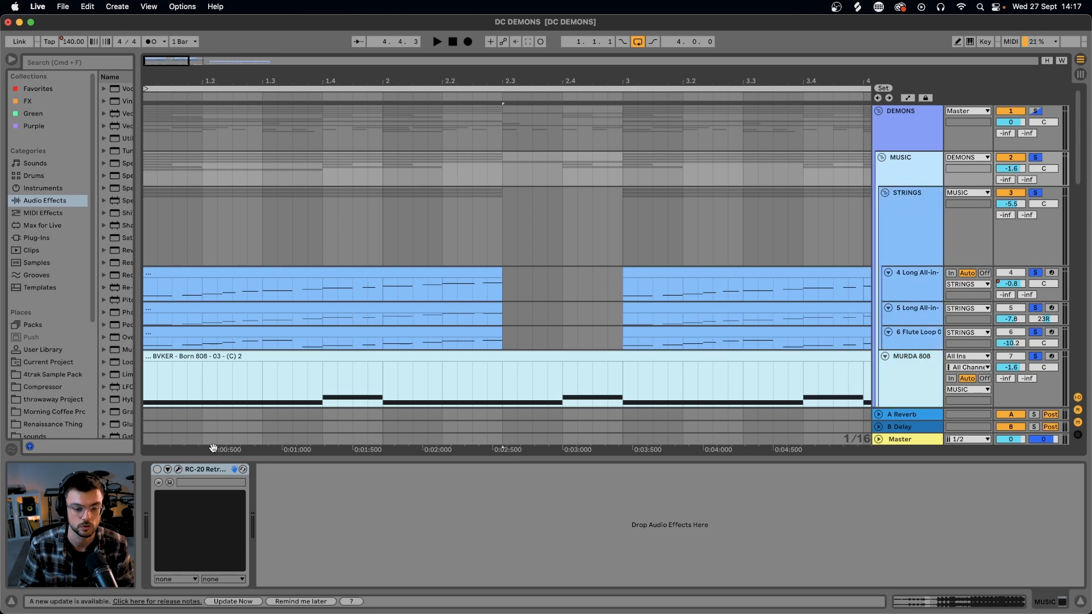
click(178, 469)
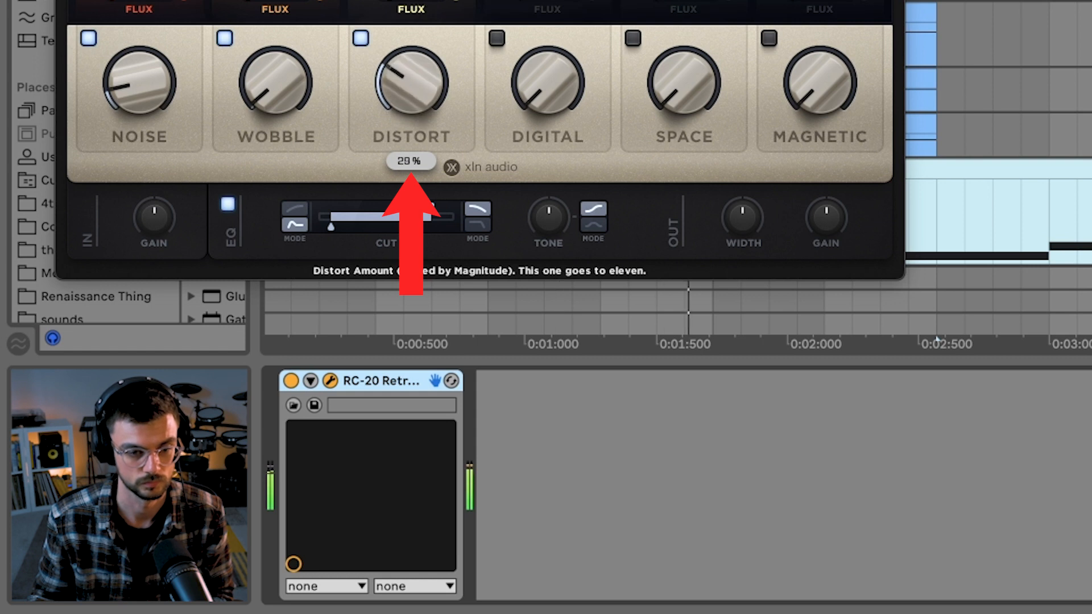
drag(424, 188, 439, 6)
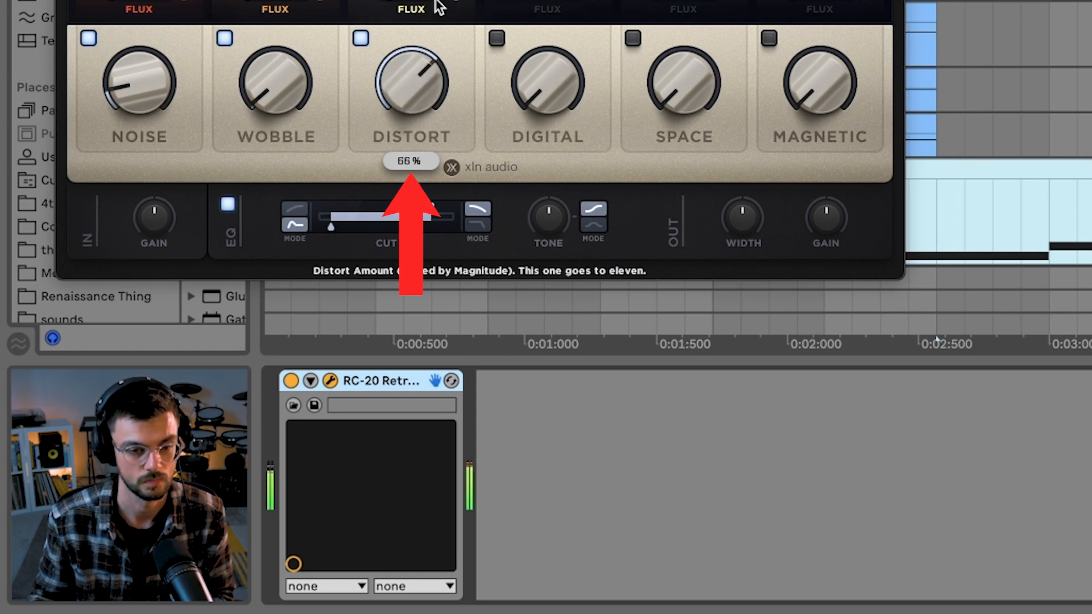
drag(411, 82, 411, 72)
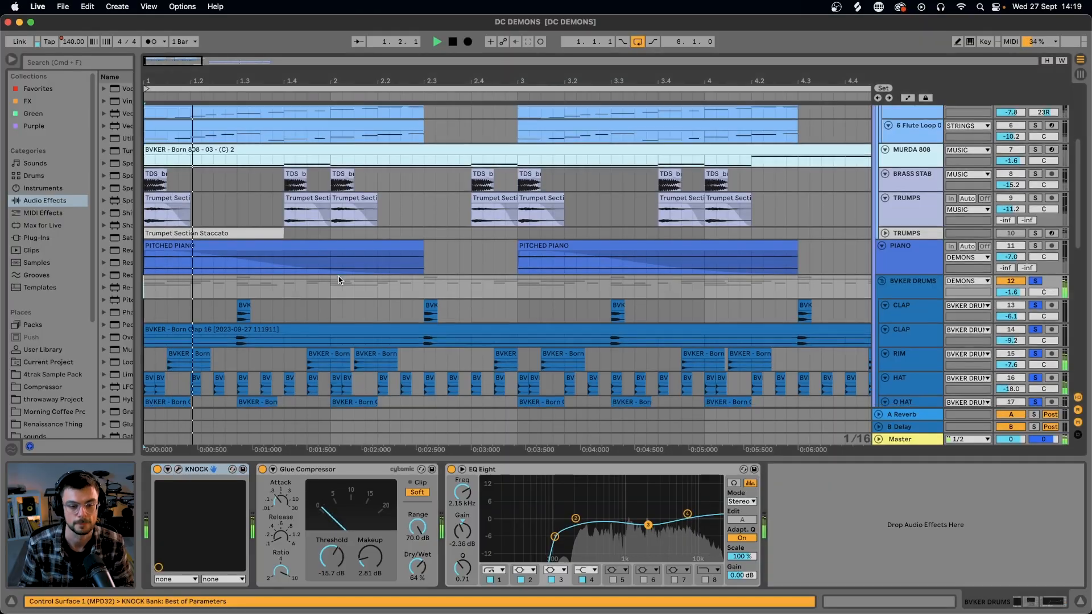
Step: Listen to the soloed BVKER DRUMS group and look through the devices of its CLAP, RIM, HAT and O HAT tracks
scroll(338, 276, down, 3)
scroll(338, 276, down, 1)
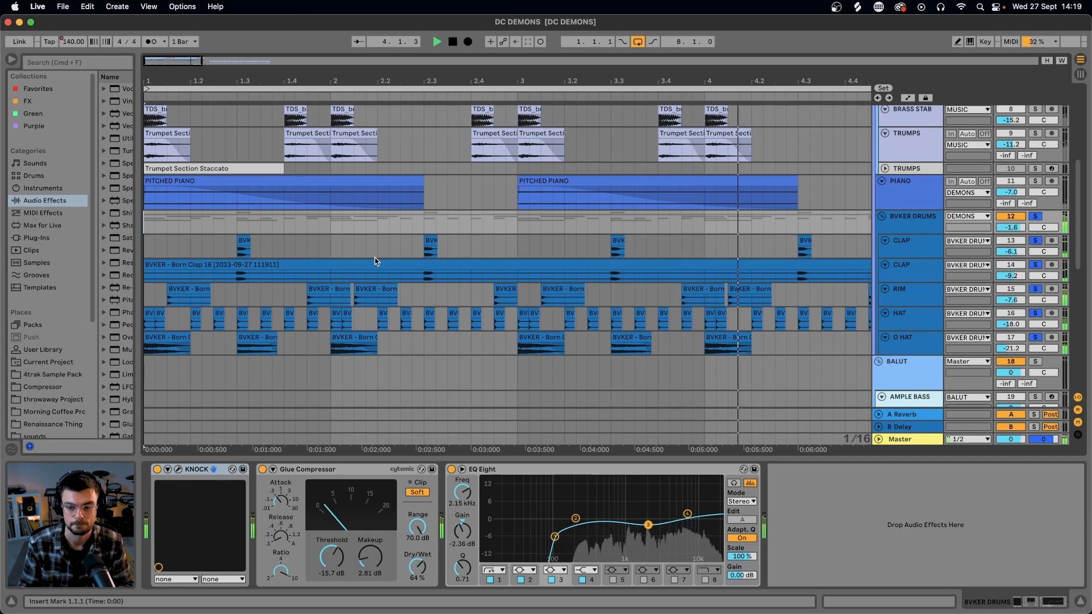
key(space)
click(912, 232)
click(912, 250)
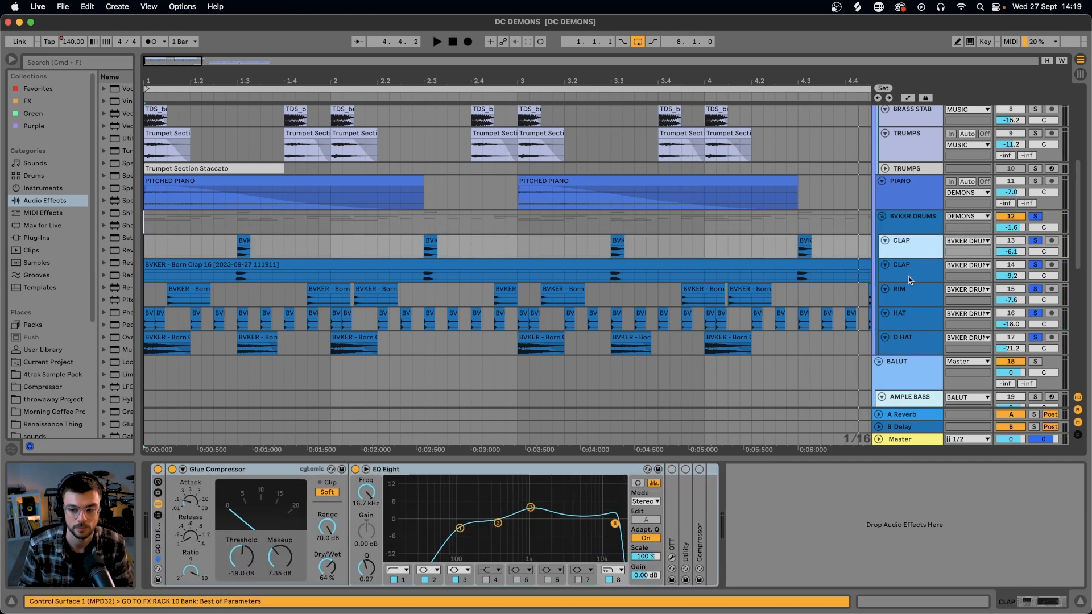
click(908, 299)
click(907, 318)
click(905, 339)
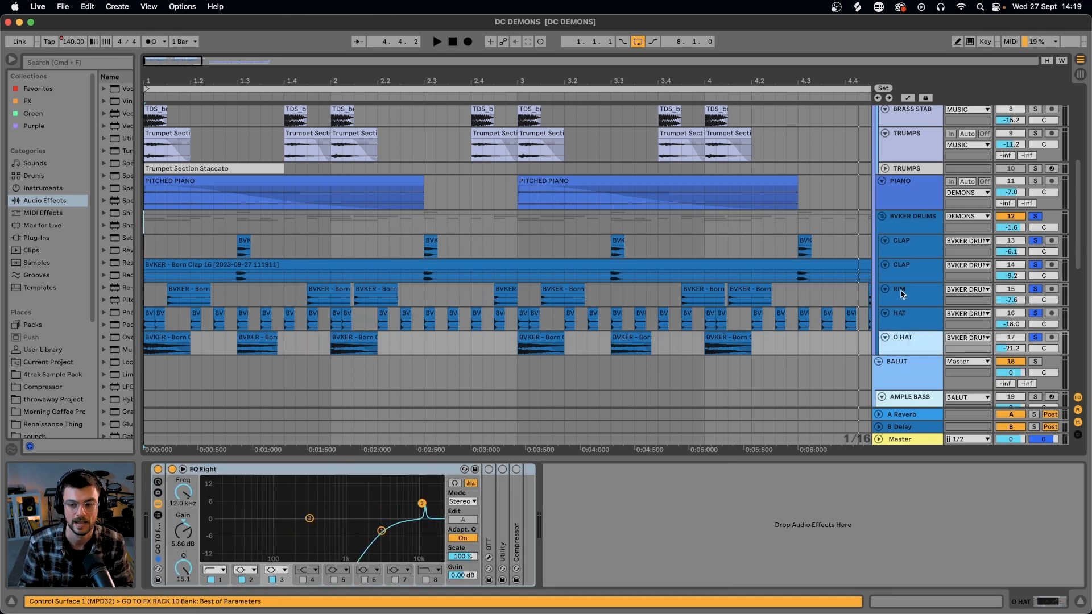
Step: Unsolo the second CLAP, RIM, HAT and O HAT tracks, leaving only the first CLAP soloed
click(902, 254)
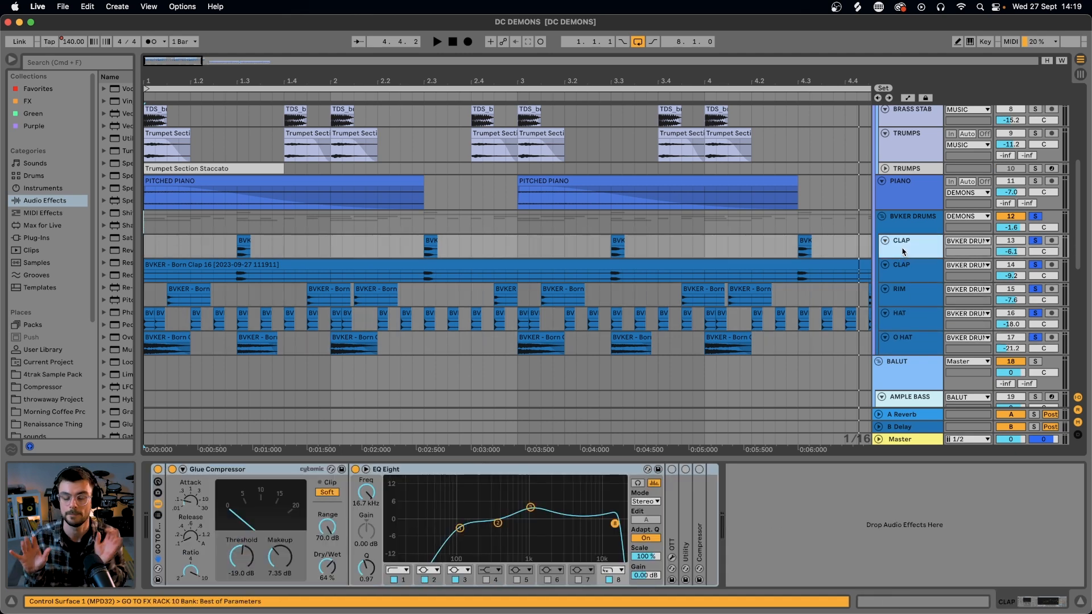
click(912, 270)
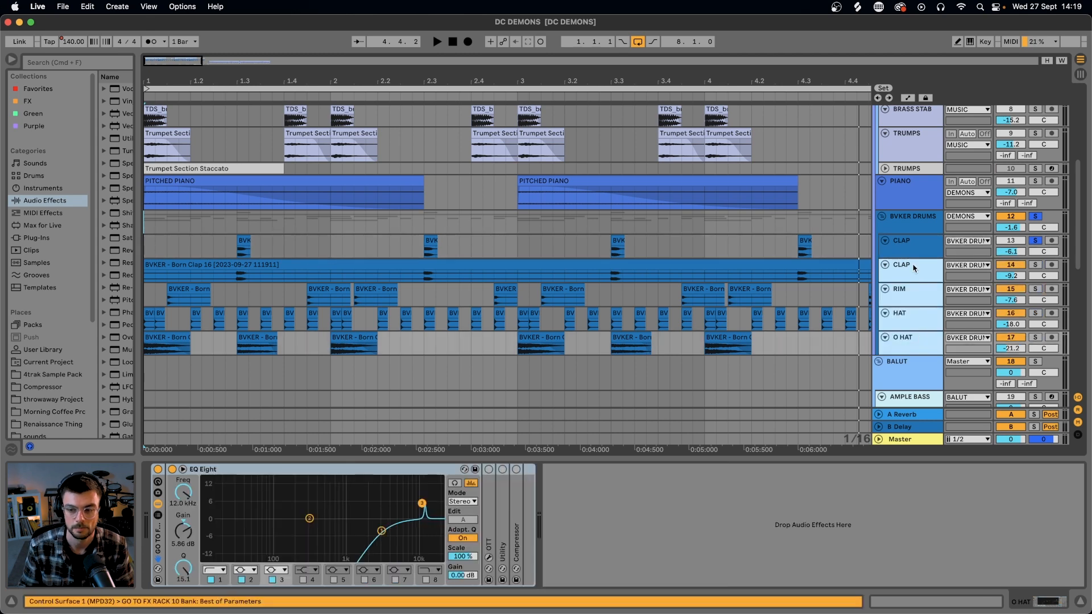
click(911, 254)
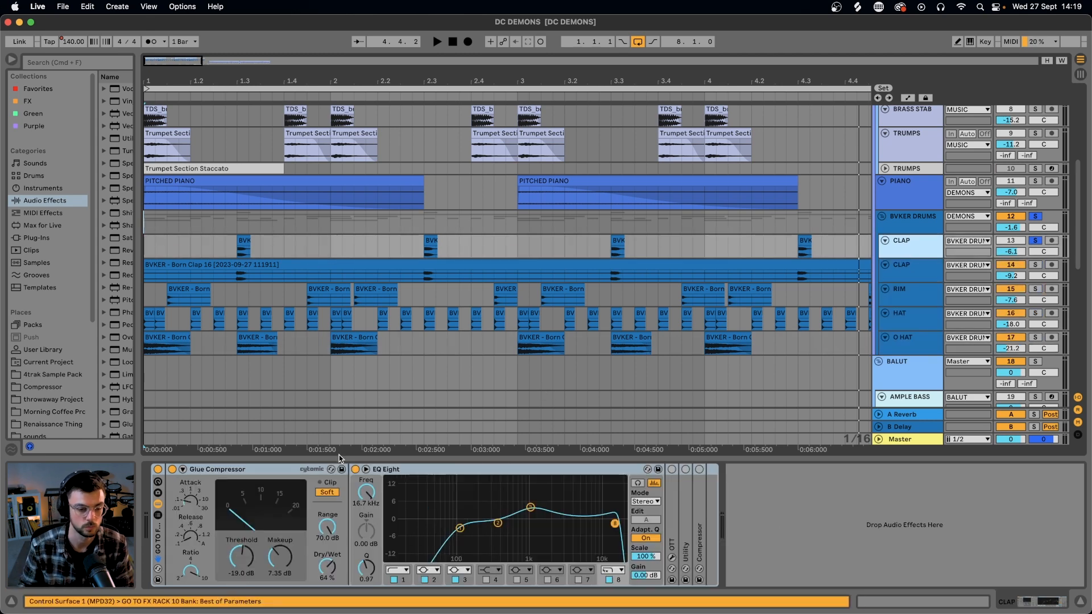
Step: Inspect the first CLAP track's Glue Compressor and EQ Eight, and play it from its first hit at 1.3
click(226, 470)
click(388, 470)
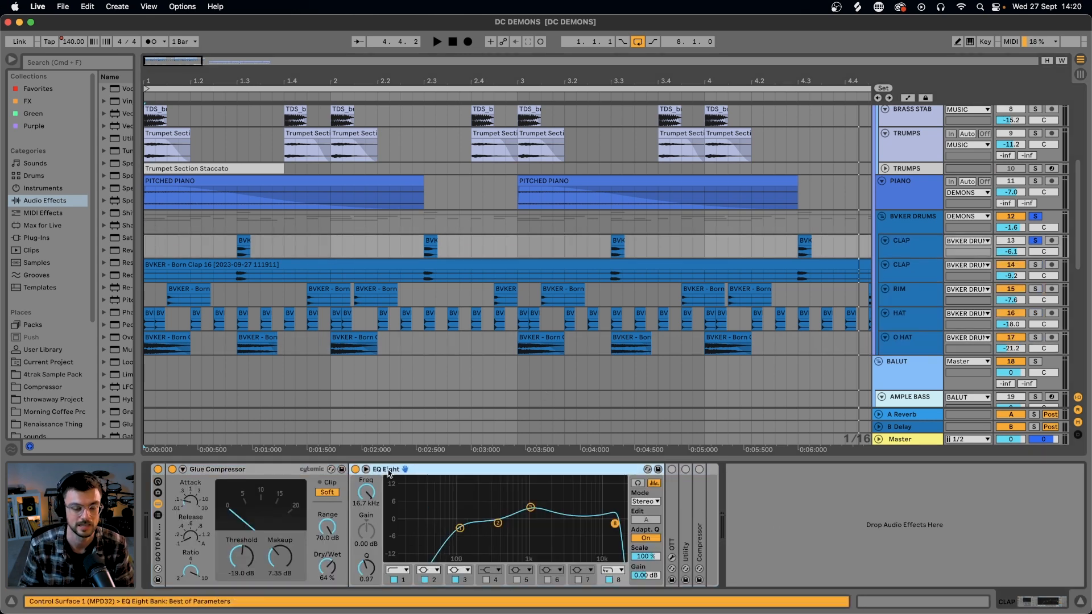
click(234, 247)
key(space)
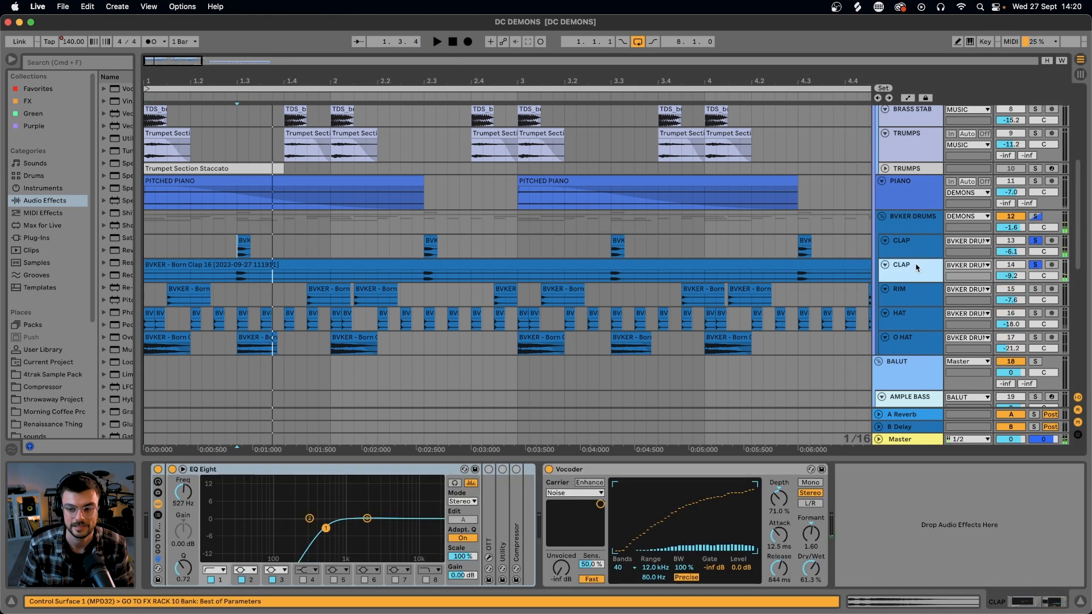
Step: Solo only the second CLAP track and inspect its EQ Eight and Vocoder devices
click(916, 250)
key(s)
click(908, 271)
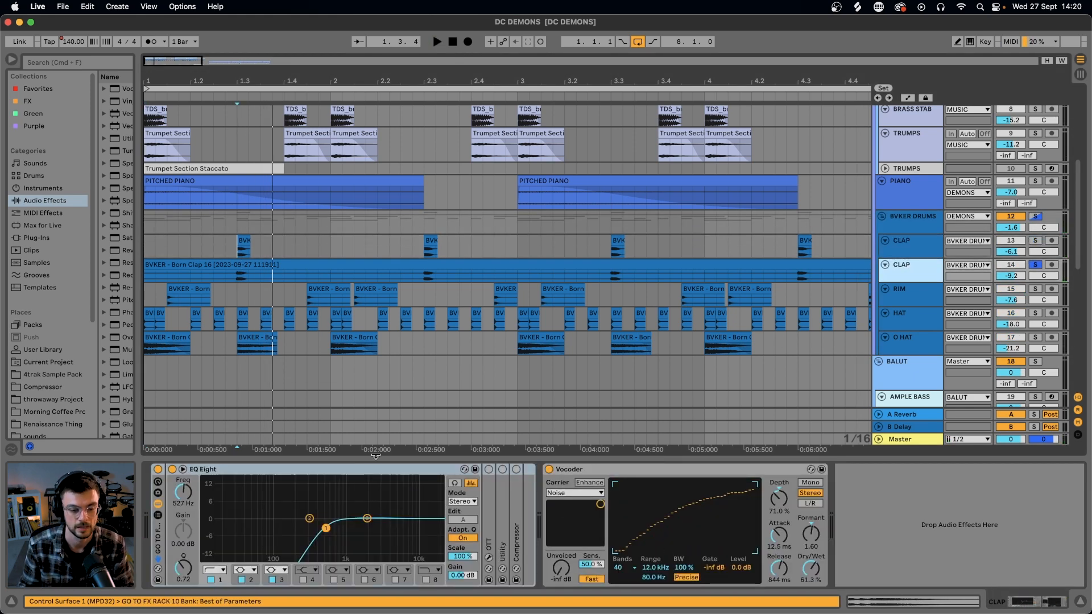
click(274, 474)
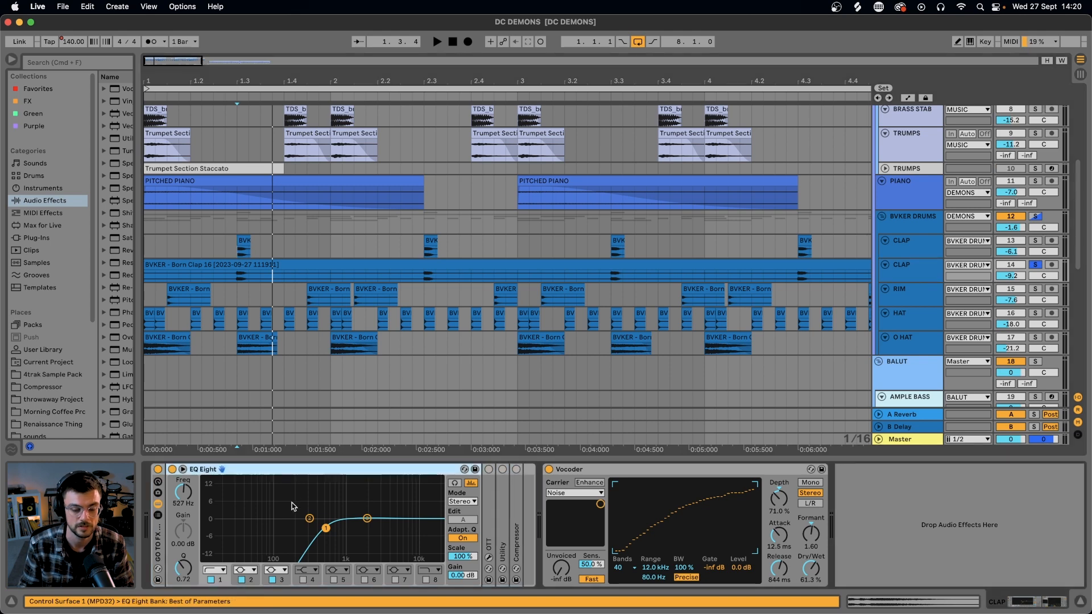
click(576, 474)
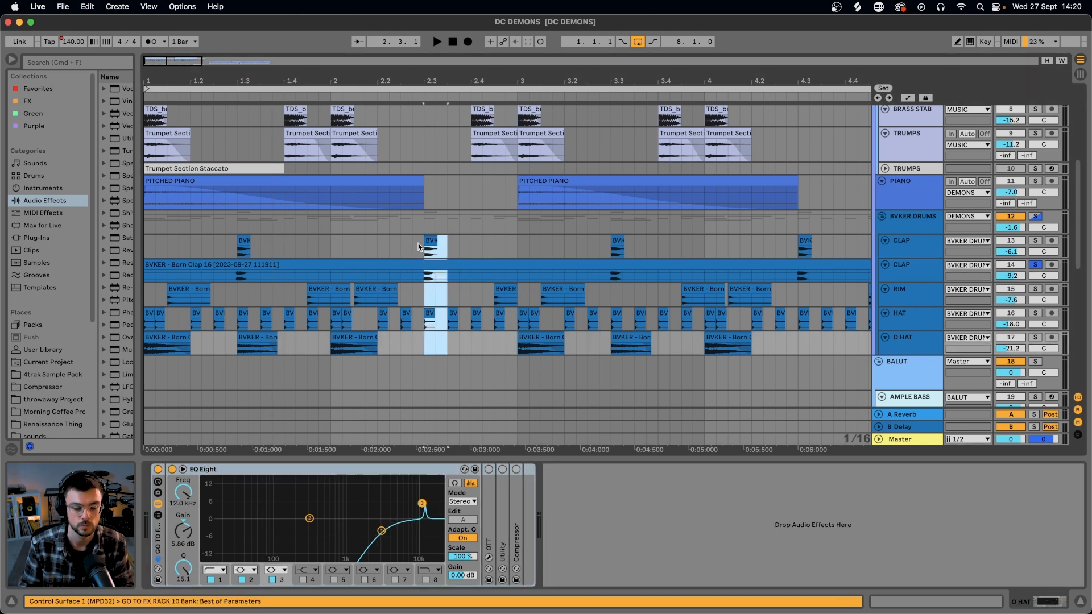
Step: Mark the claps at 2.3 and 4.3 across the drum tracks to compare them with the O HAT clip pattern
click(420, 249)
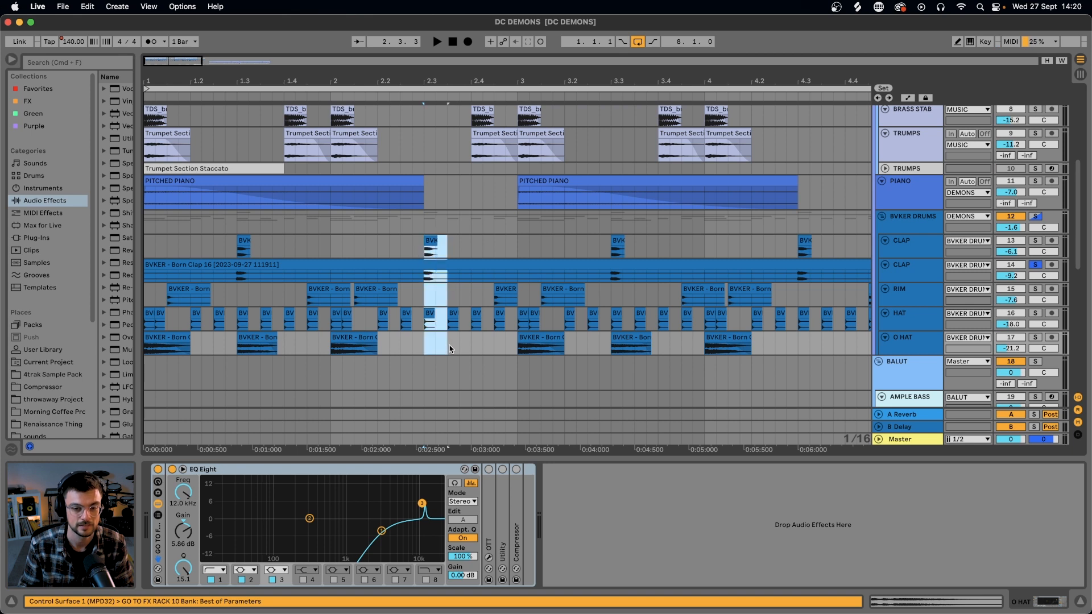
drag(798, 255, 815, 330)
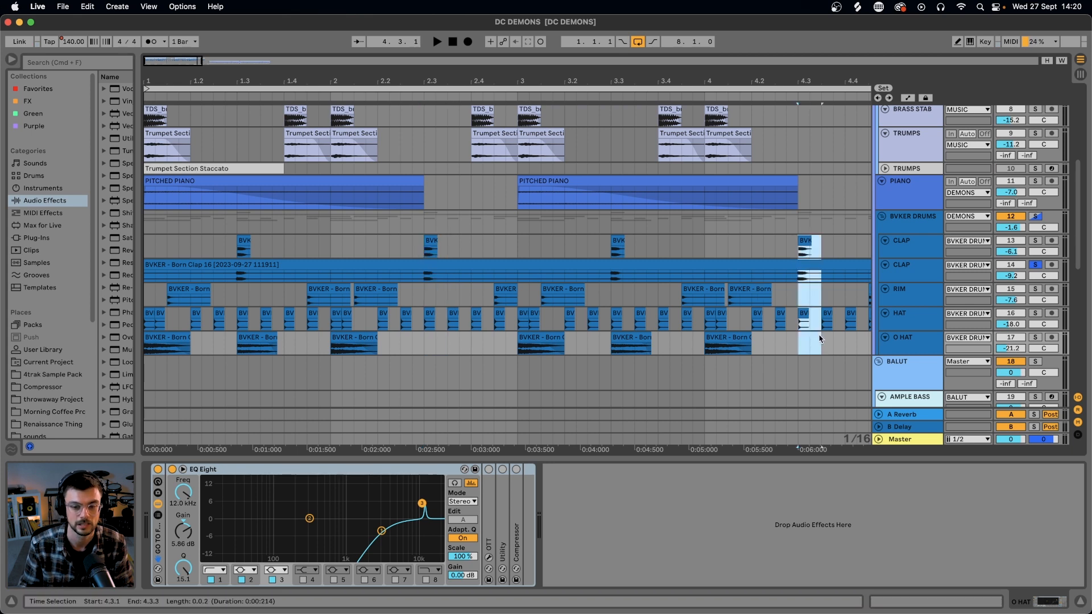
drag(420, 253, 457, 357)
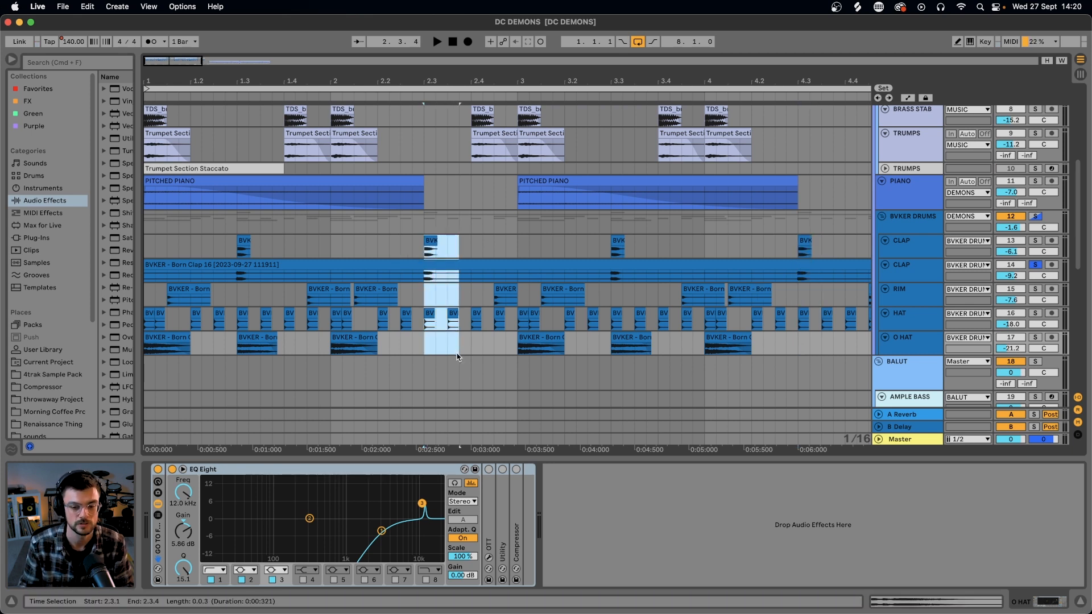
click(238, 336)
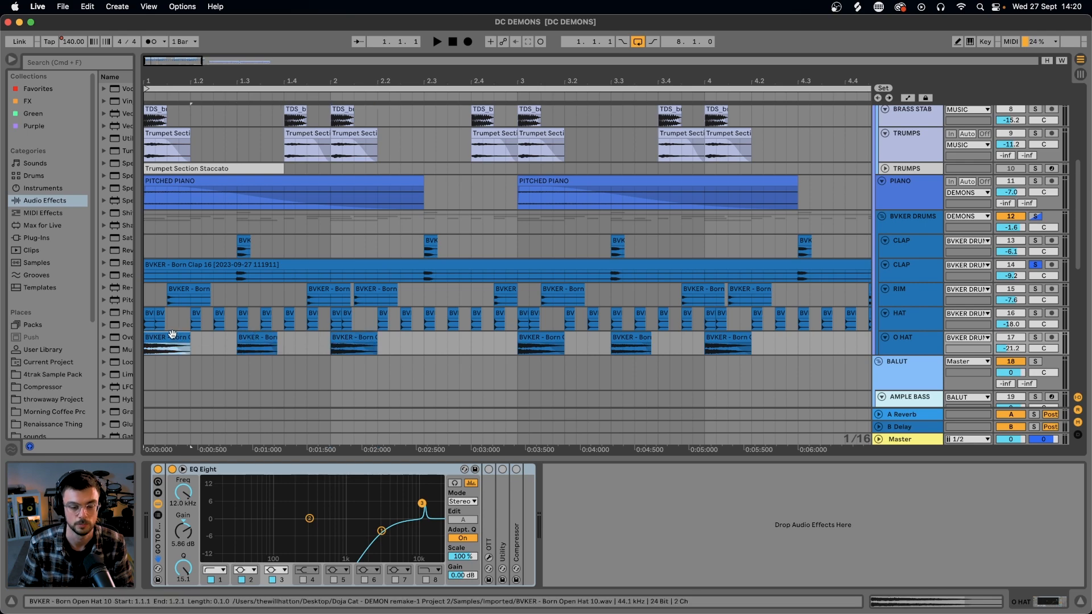
Step: Play the second CLAP track and try its Vocoder with a Release of 24.8 s
click(236, 273)
key(space)
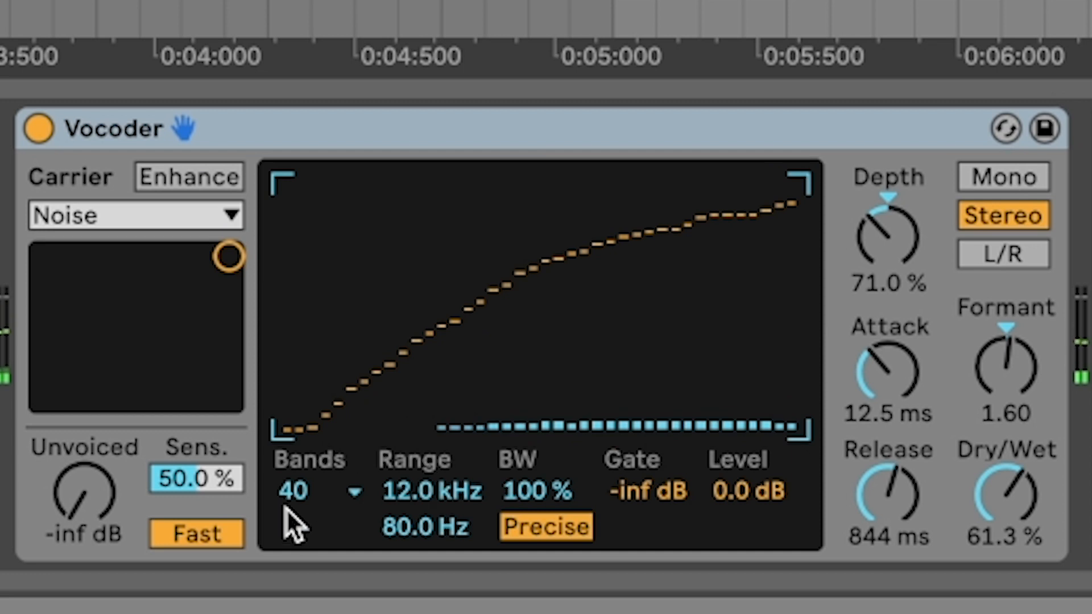
click(476, 533)
click(475, 533)
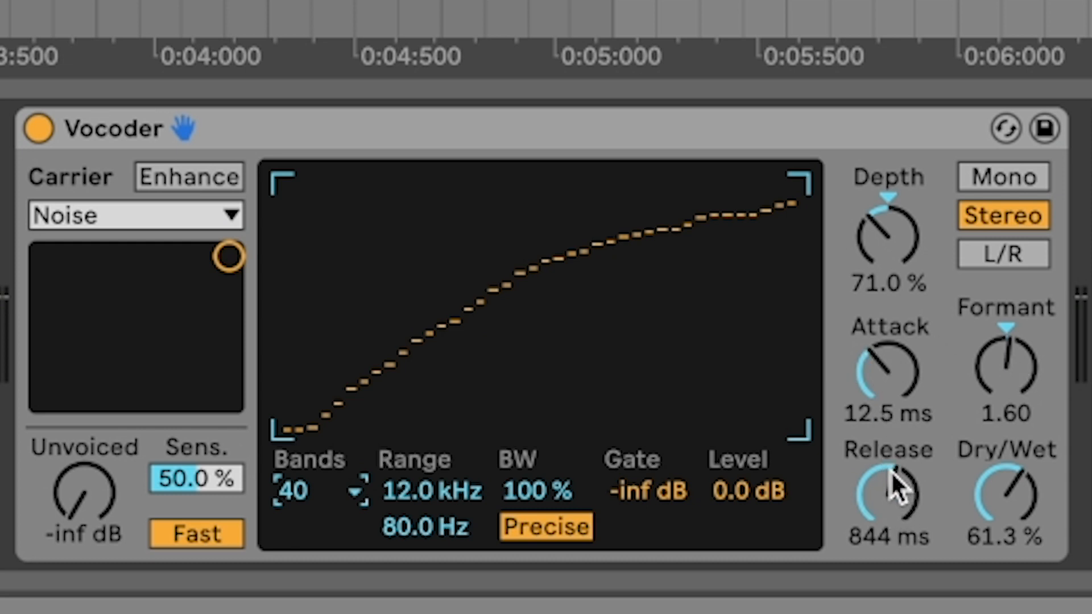
drag(891, 471, 890, 352)
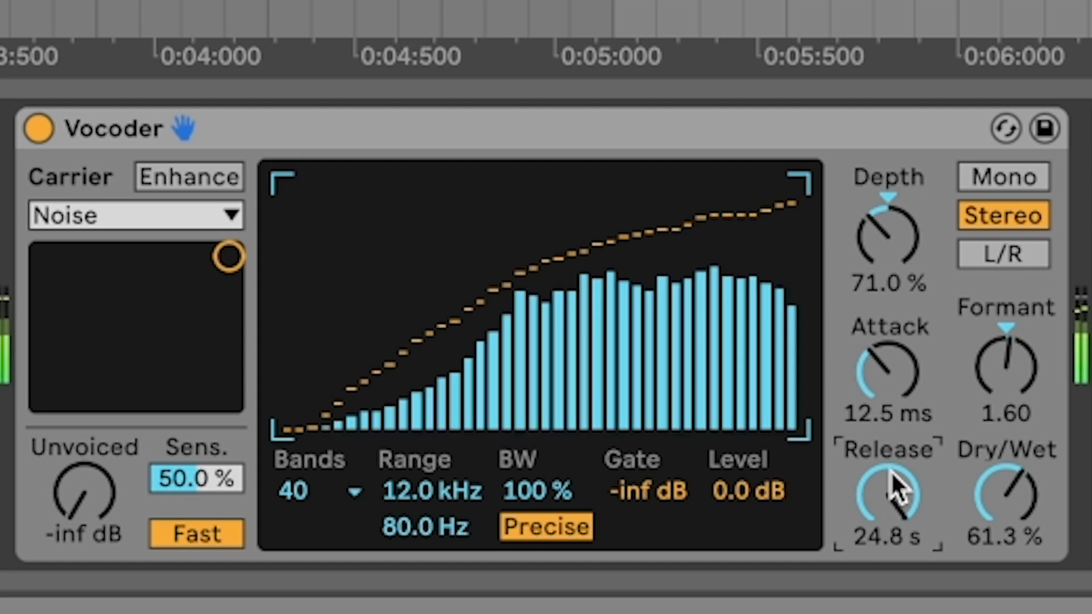
drag(890, 477, 901, 512)
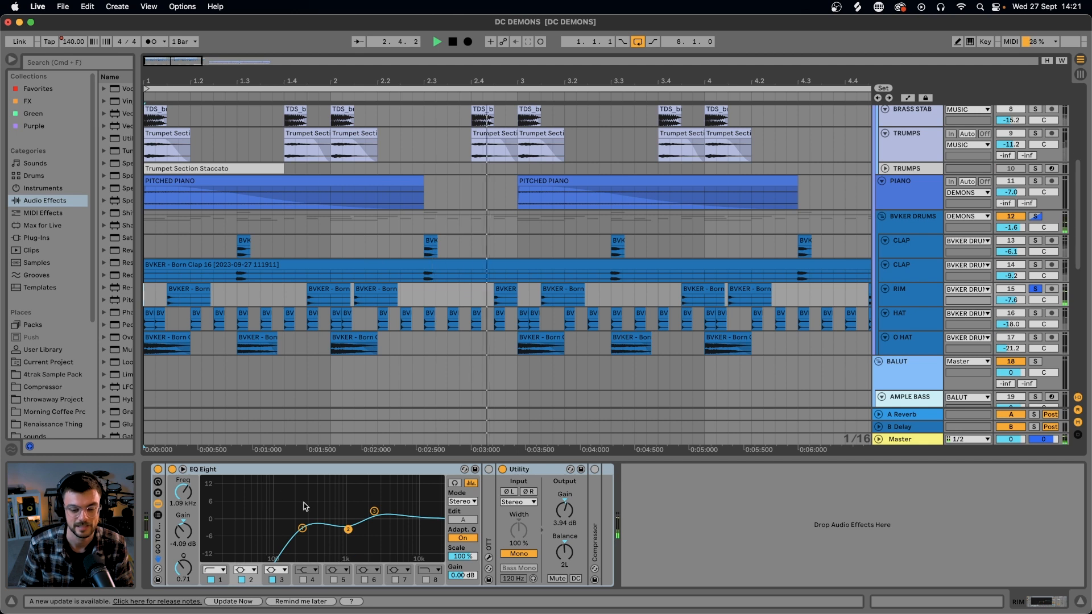
Step: Solo the HAT track instead of RIM and play its pattern from the start
key(space)
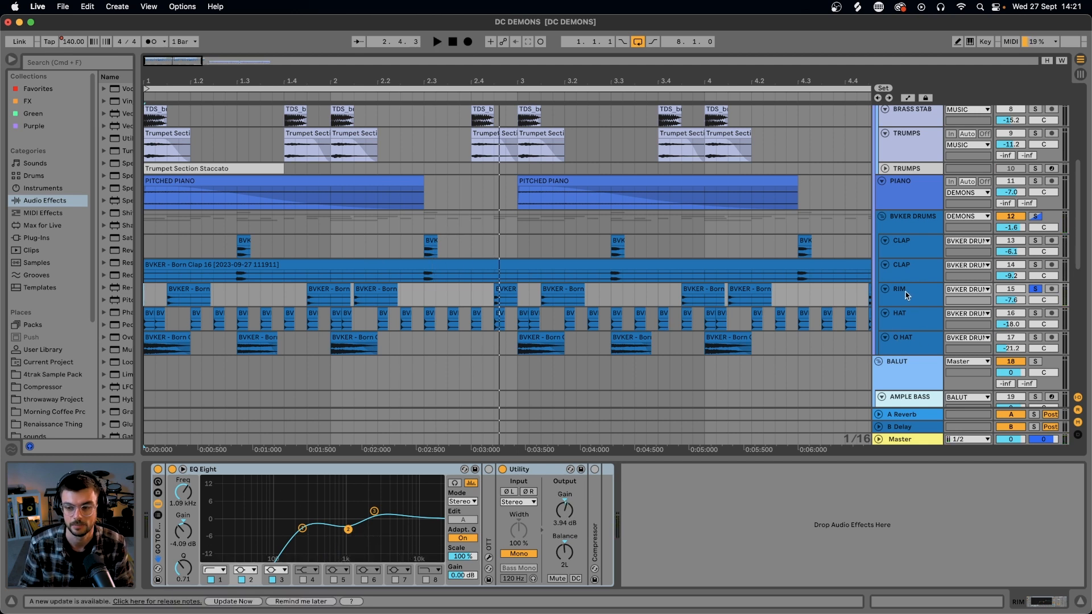
click(908, 324)
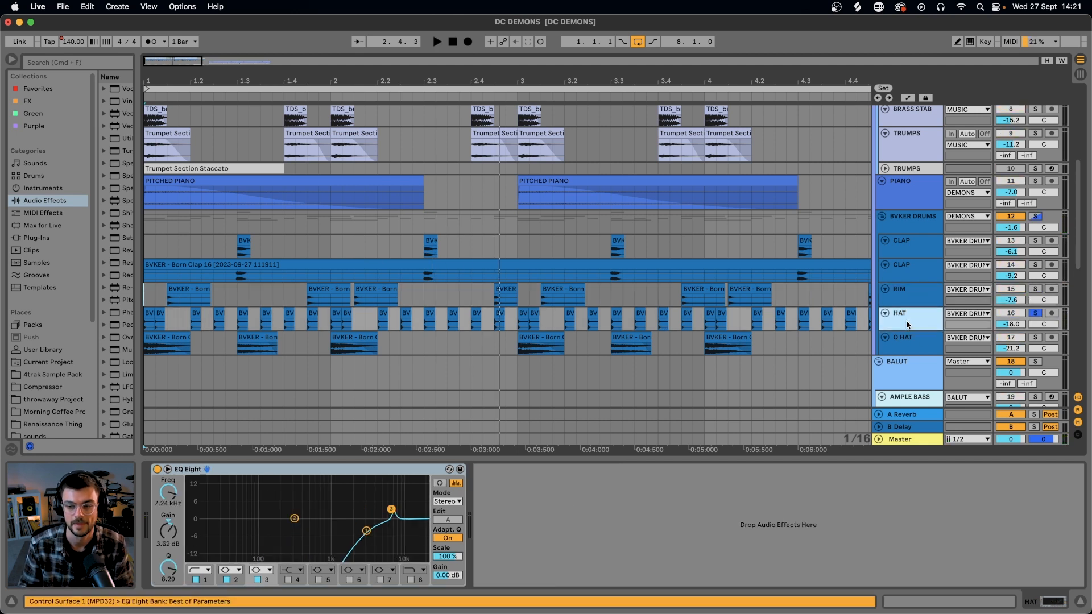
click(146, 310)
key(space)
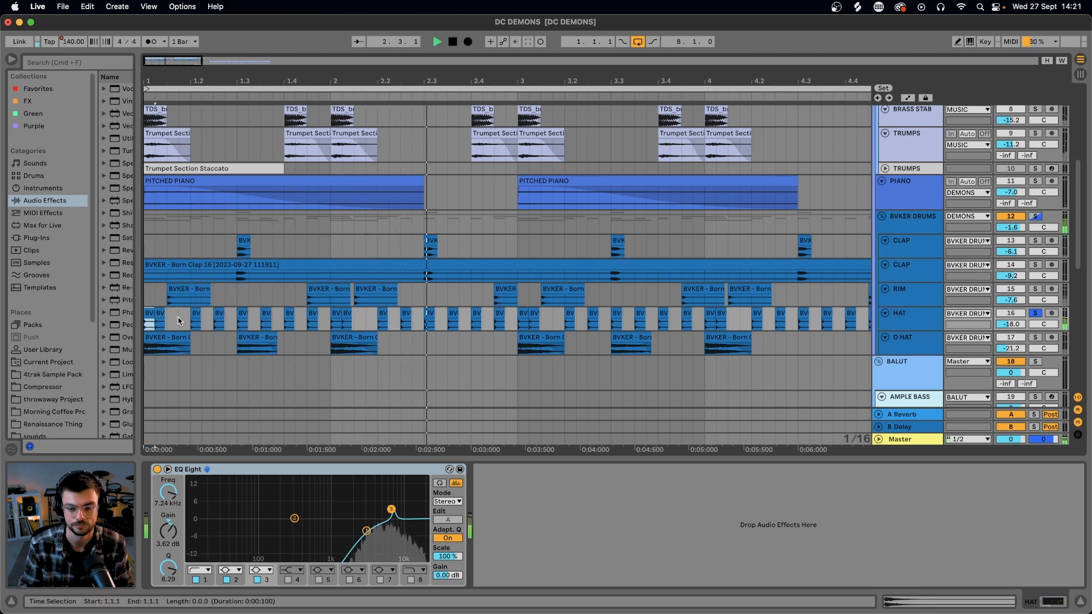
click(910, 354)
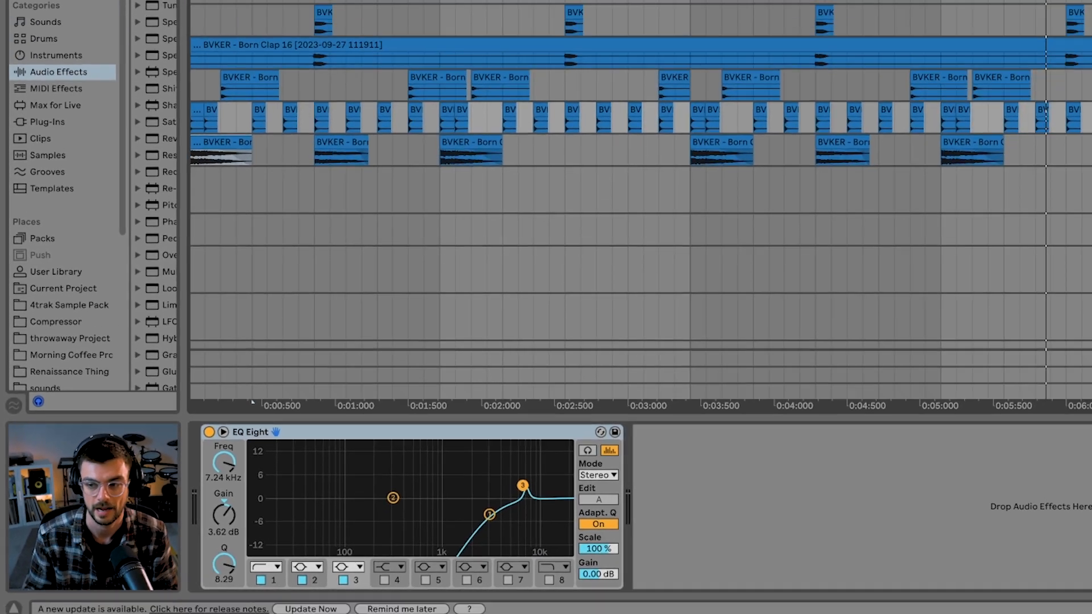
Step: Compare the devices of the O HAT and HAT tracks and play both hats soloed together
click(900, 260)
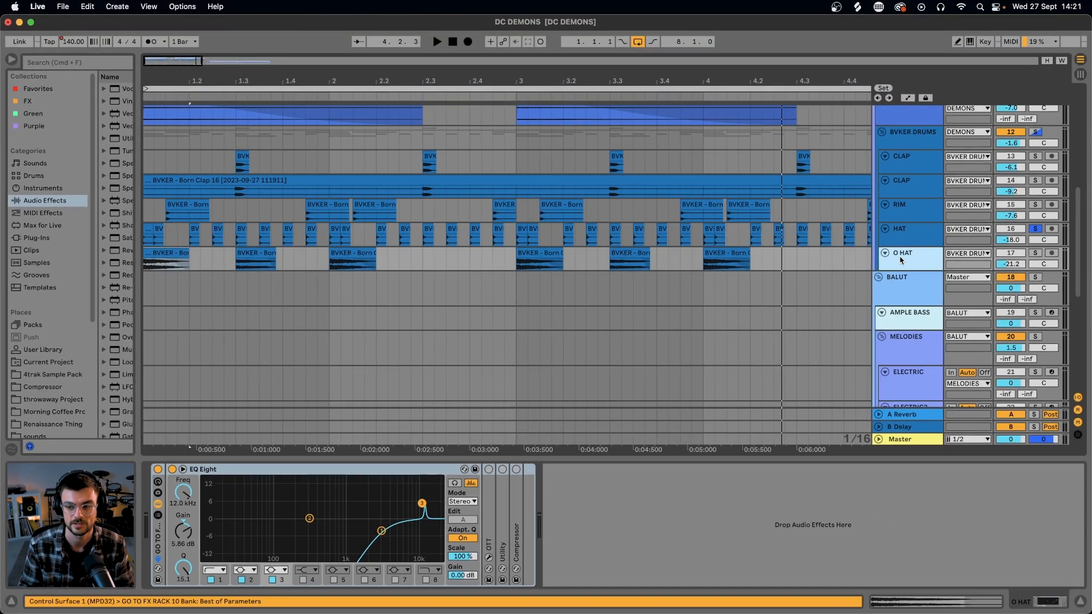
click(911, 233)
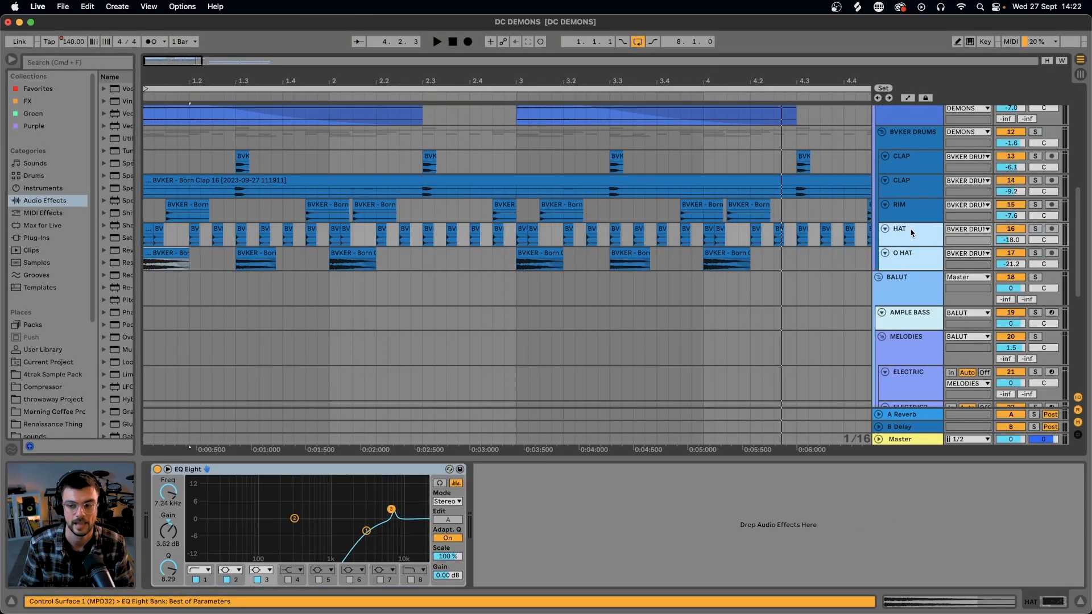
key(space)
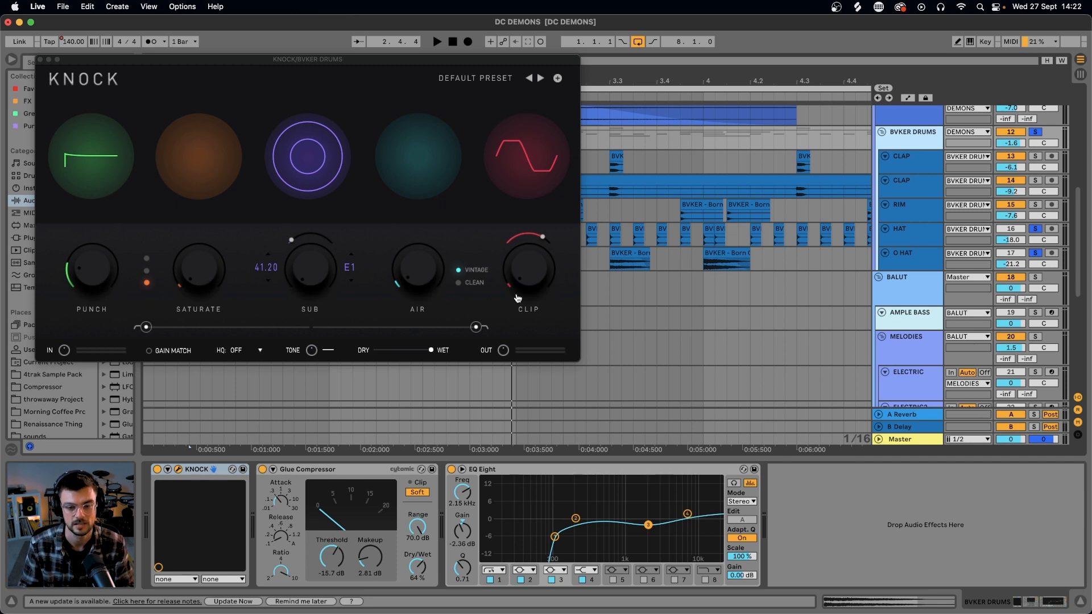
Step: Check the BVKER DRUMS group's Glue Compressor and look over the music, piano and drum tracks while the full beat plays
click(286, 471)
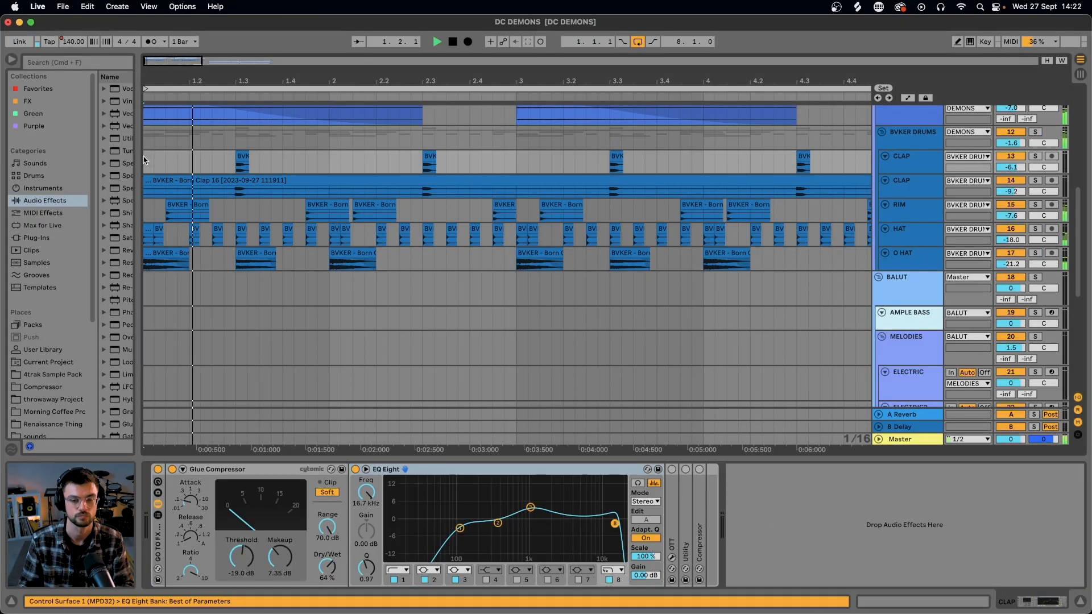
scroll(170, 162, up, 6)
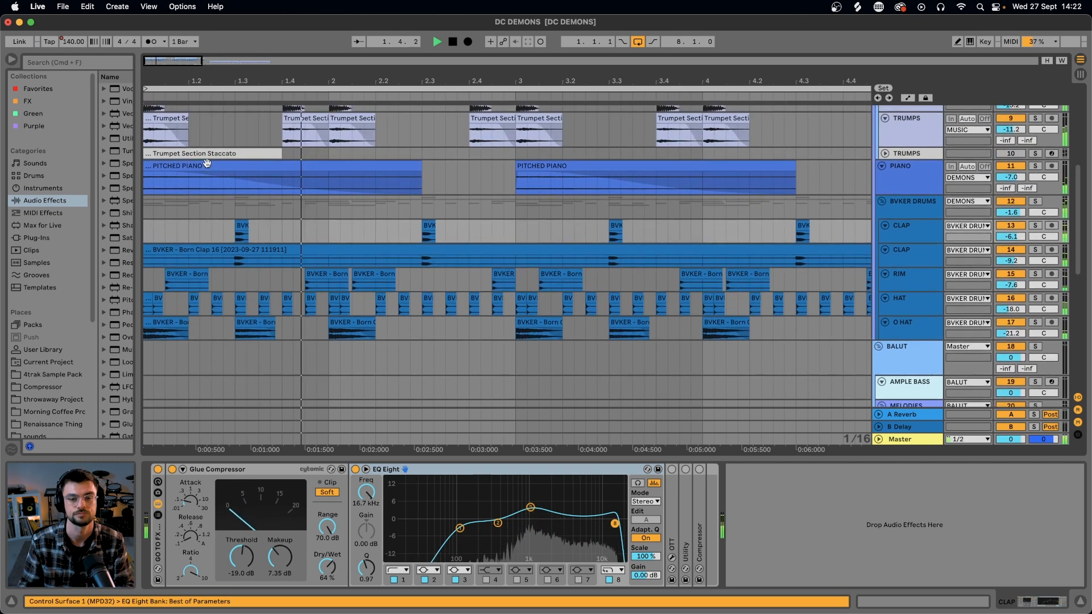
scroll(207, 163, up, 2)
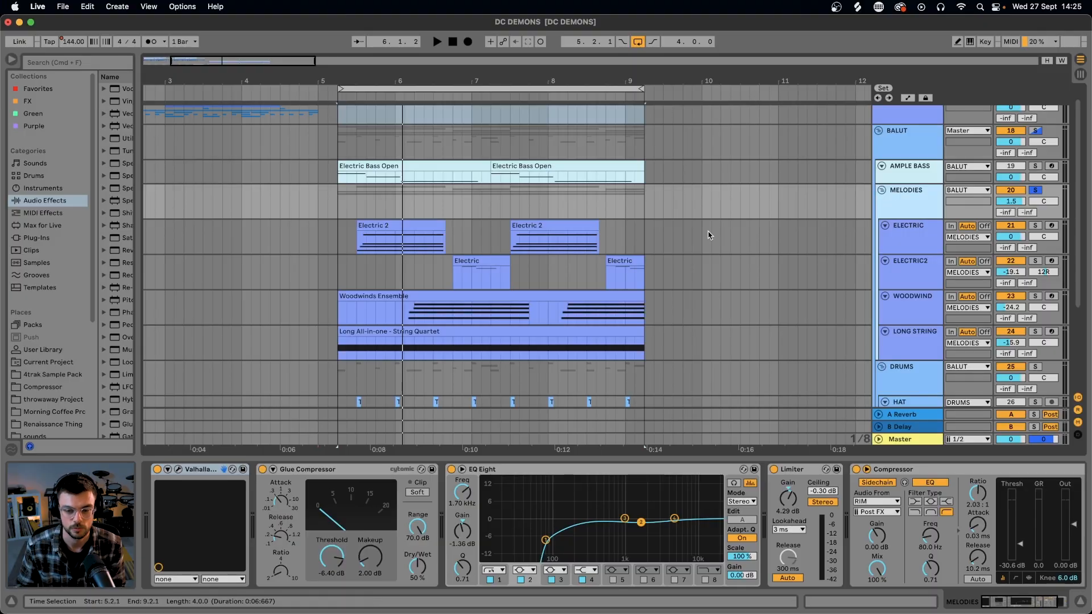
Step: Listen to the soloed ELECTRIC track in the BALUT section and inspect its EQ Eight
scroll(708, 235, down, 3)
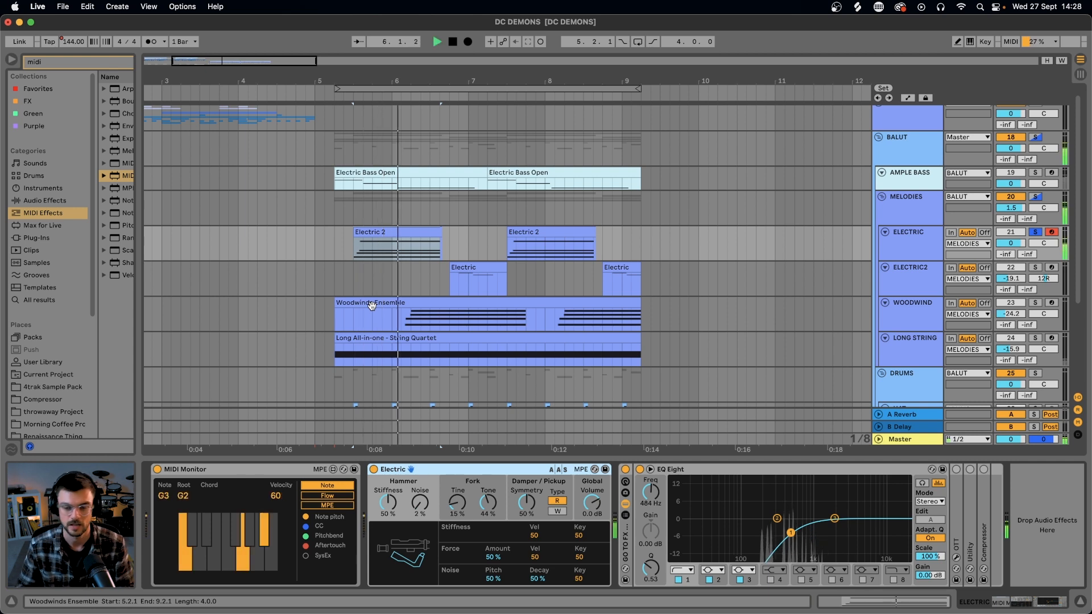
key(space)
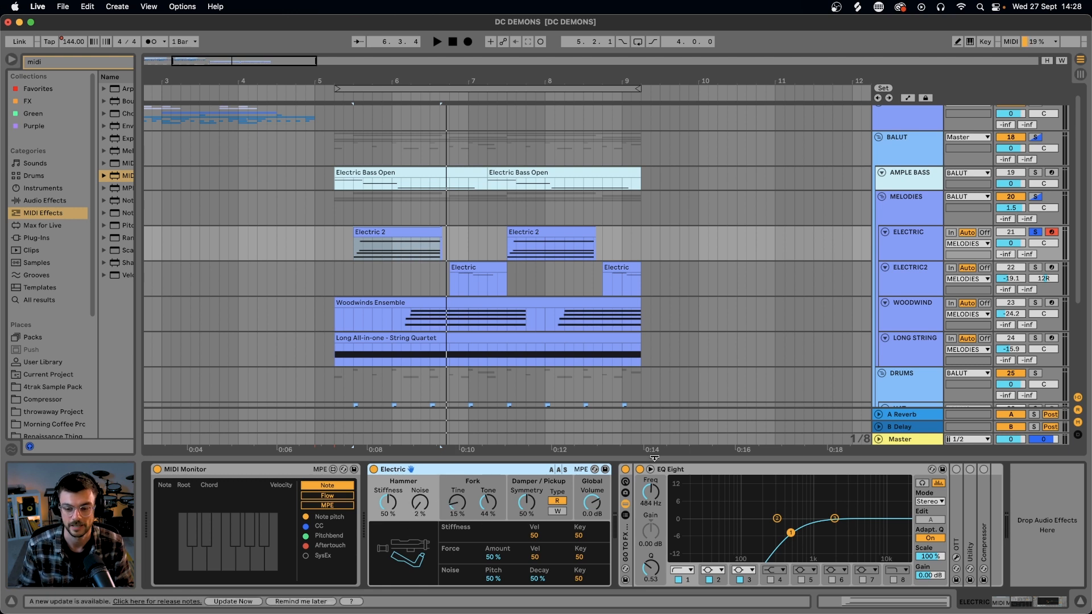
click(692, 469)
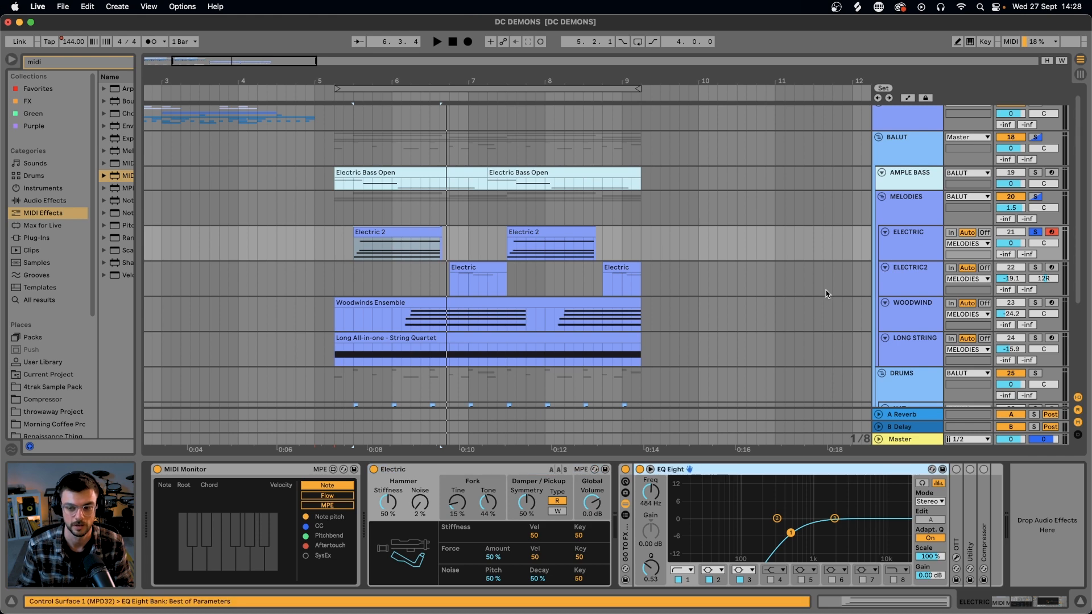
Step: Inspect ELECTRIC2's E-Piano Floating, Guitar - Lead Solo, Delay and ValhallaVintageVerb devices and play the track soloed
click(899, 278)
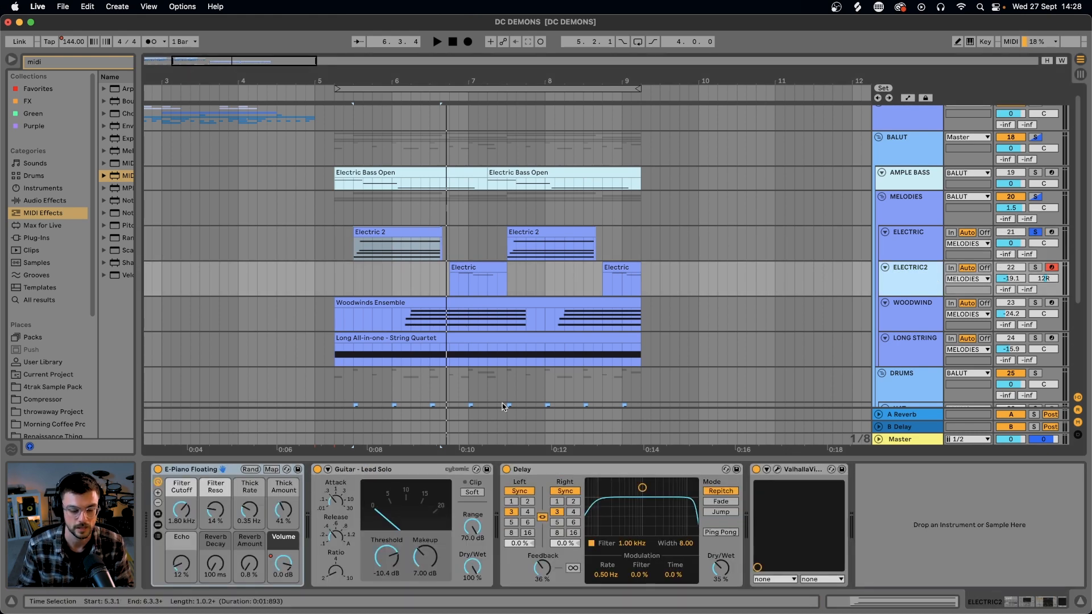
click(216, 476)
click(359, 471)
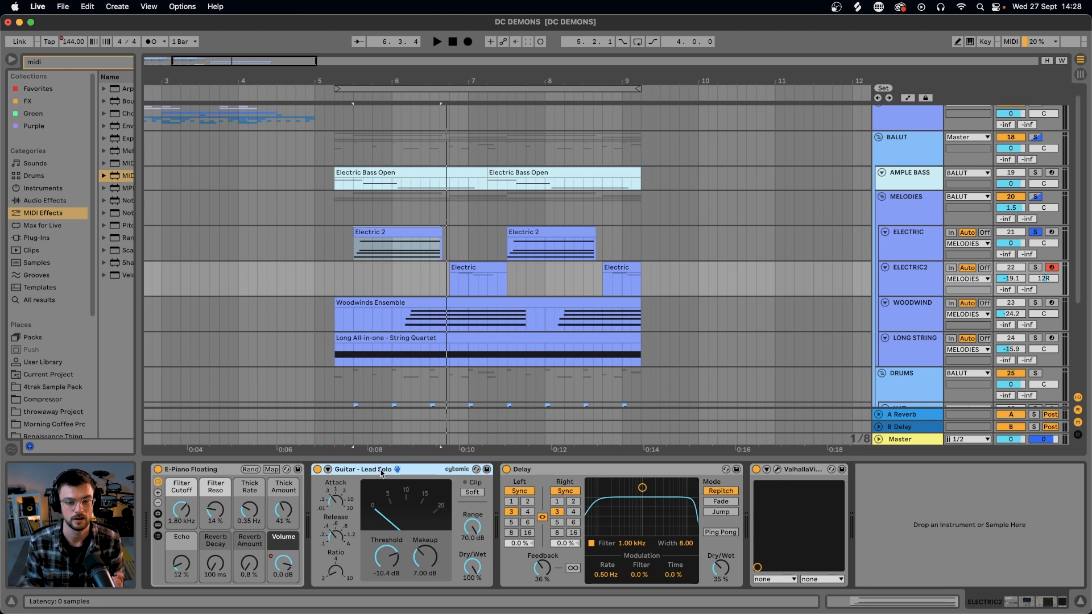
click(534, 477)
click(776, 470)
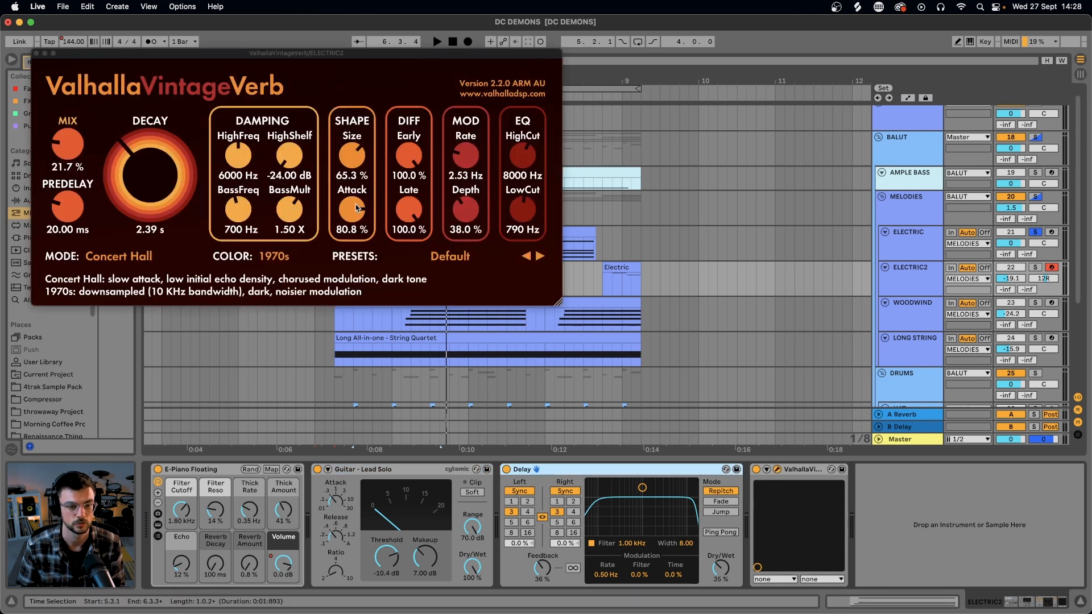
click(36, 53)
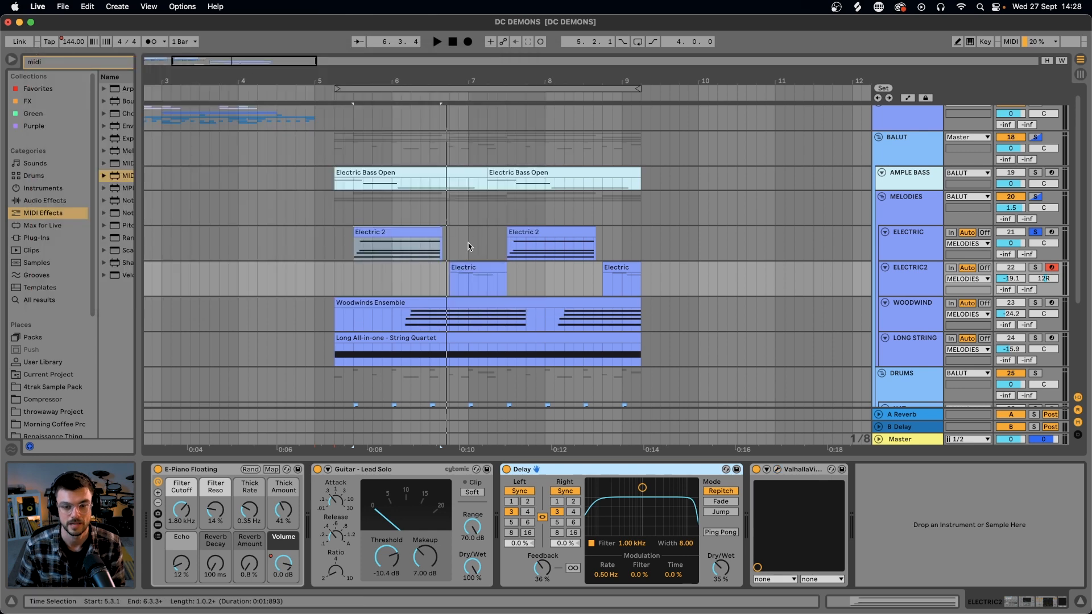
key(space)
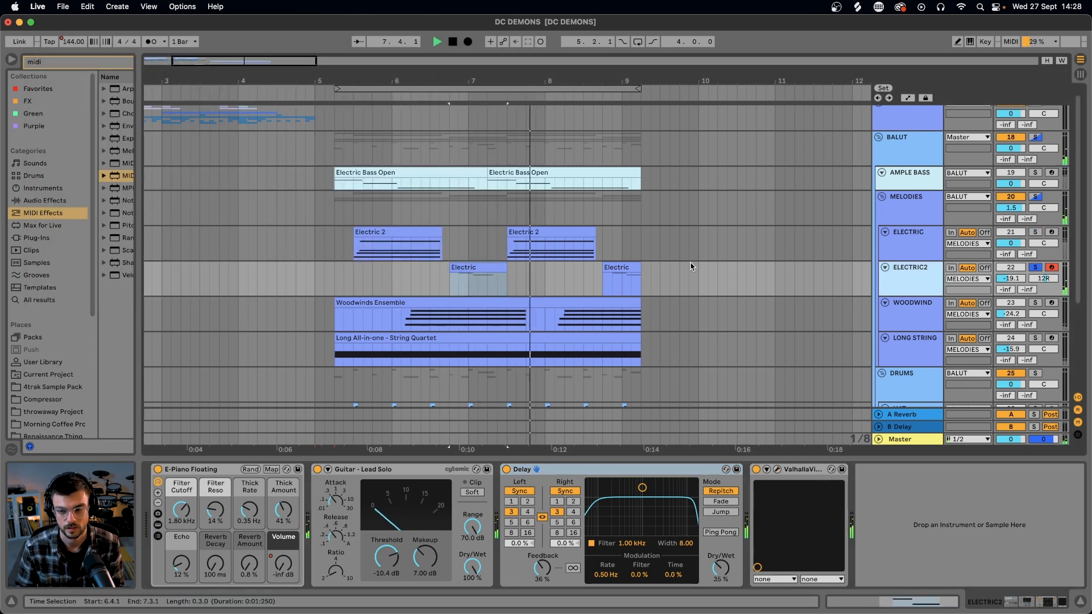
Step: Look over the soloed WOODWIND track's Woodwinds Ensemble rack and play its clip with the MIDI notes open
click(479, 299)
key(space)
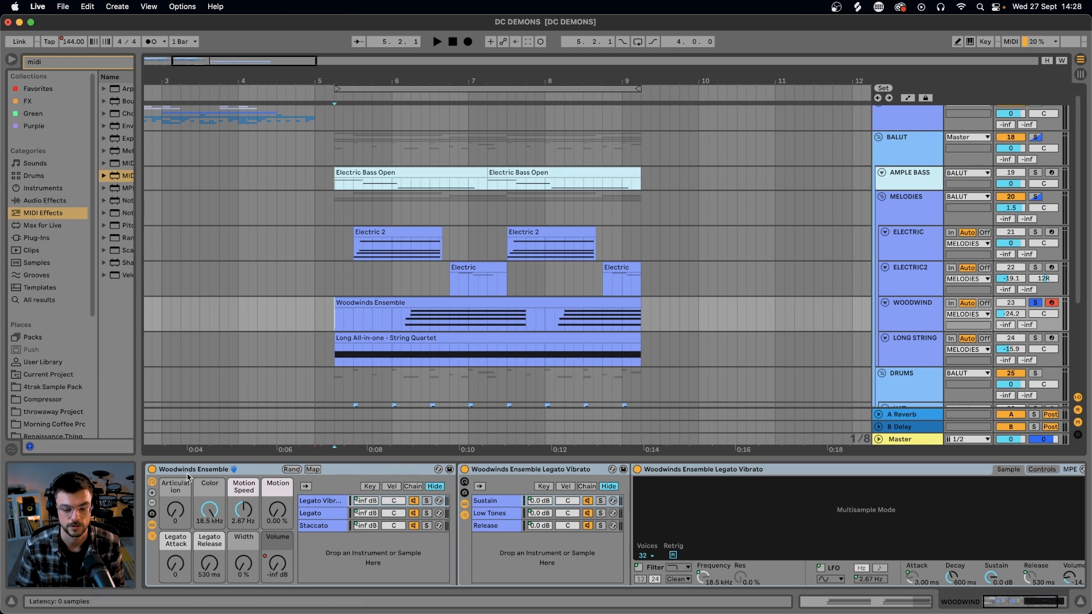
scroll(288, 483, right, 3)
scroll(674, 529, left, 3)
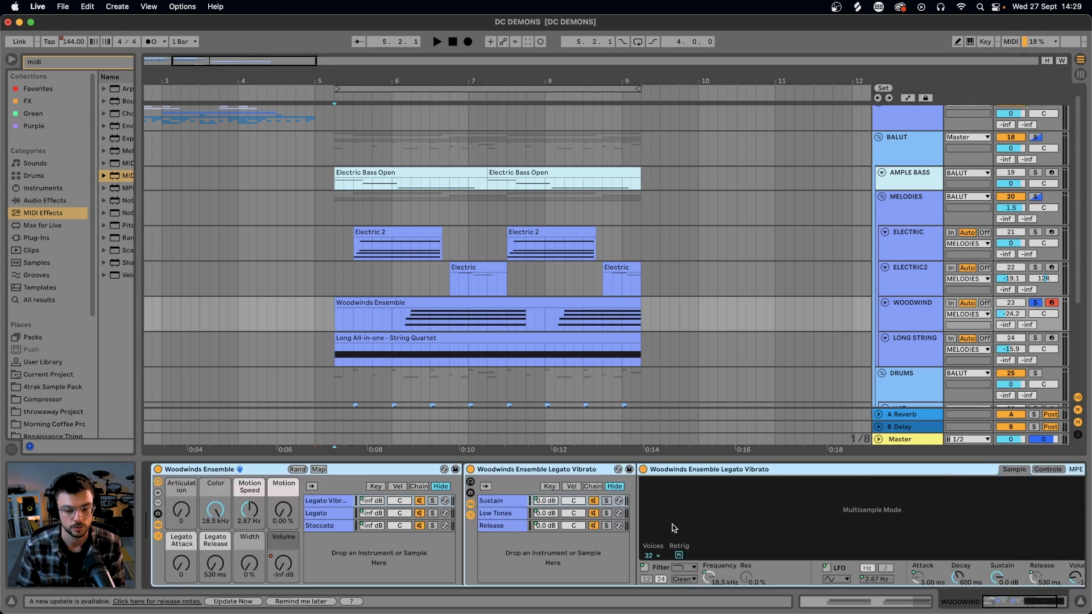
scroll(673, 528, right, 3)
scroll(672, 528, left, 3)
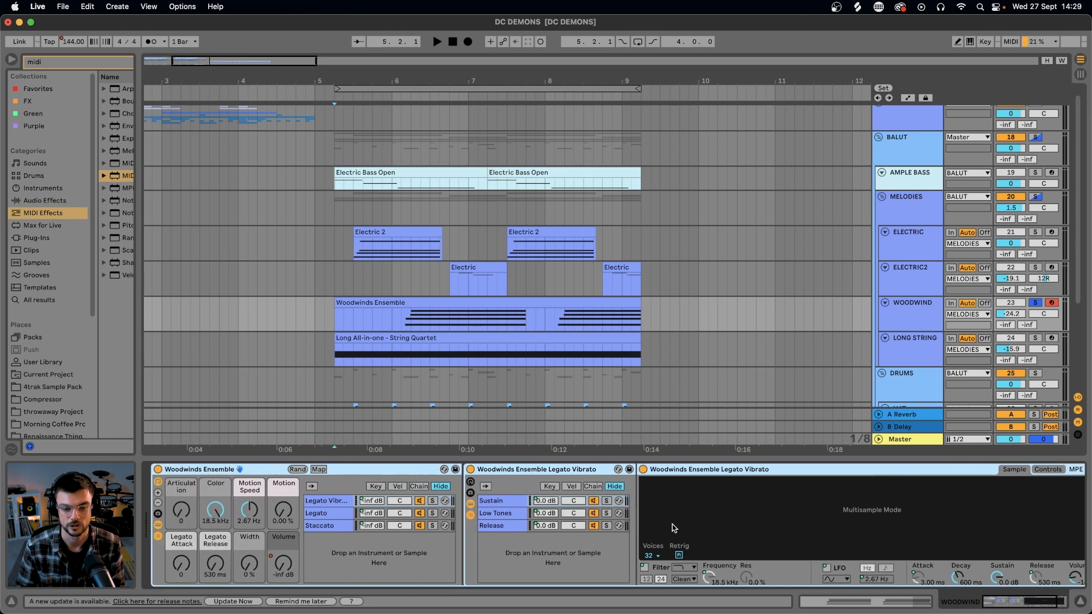
key(space)
double_click(422, 306)
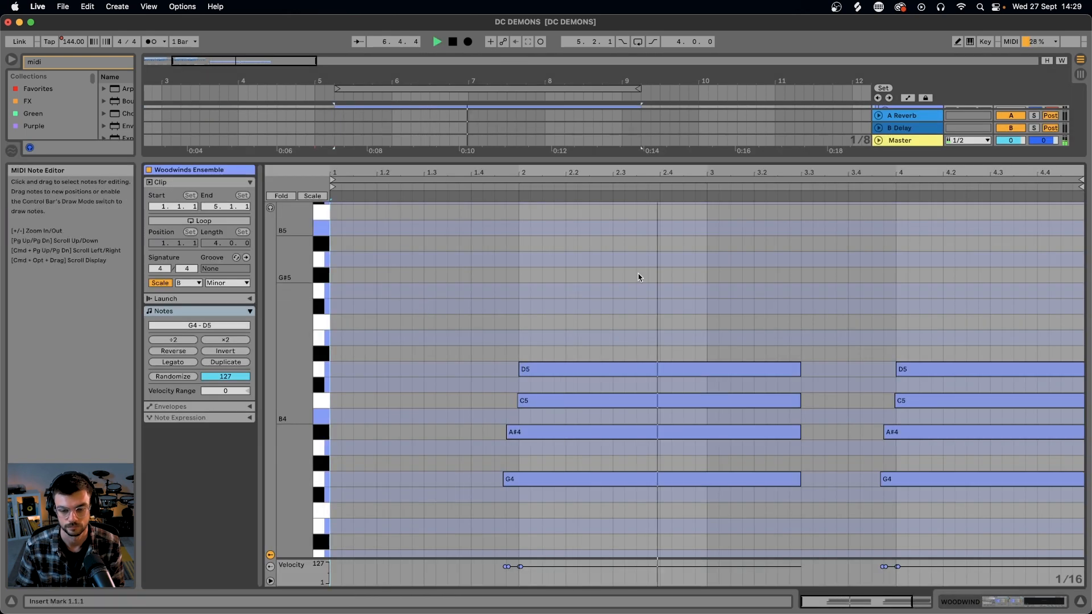
Step: Open the Long All-in-one - String Quartet clip on the LONG STRING track and examine its MIDI notes
click(505, 340)
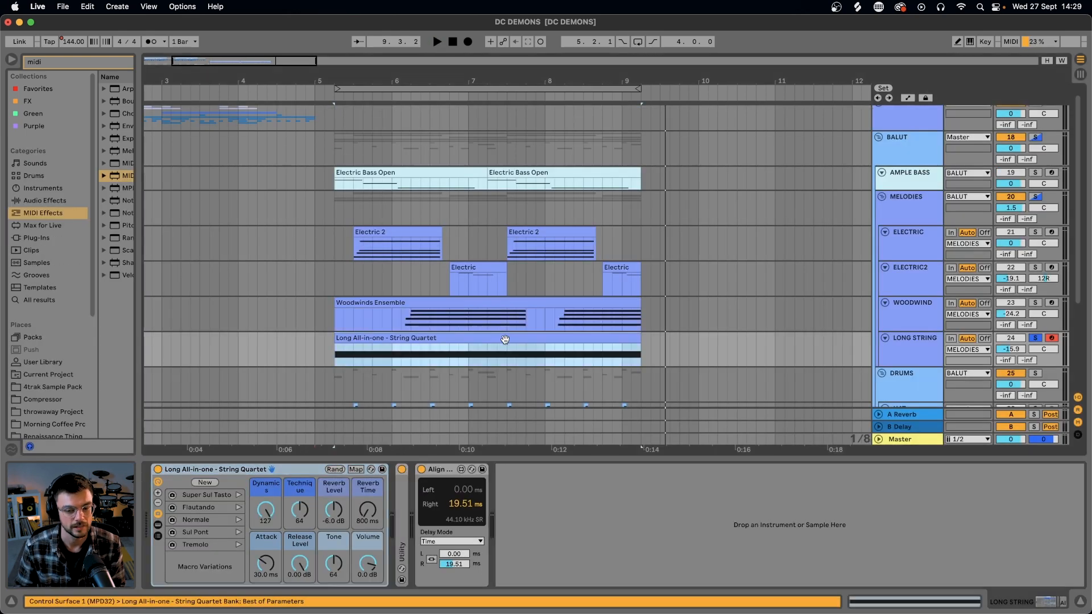
double_click(505, 339)
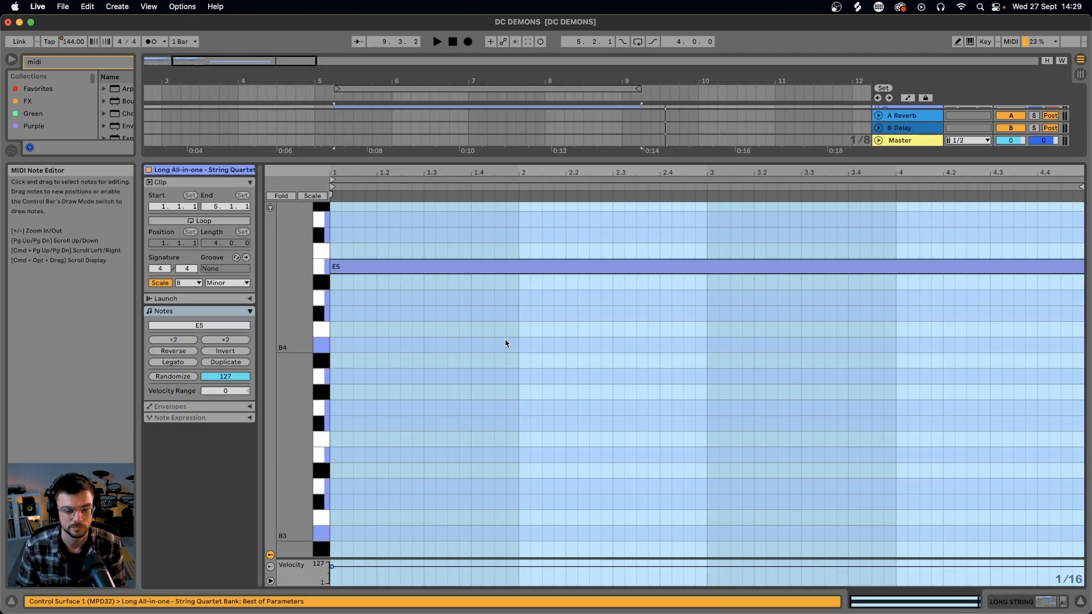
drag(359, 323, 359, 235)
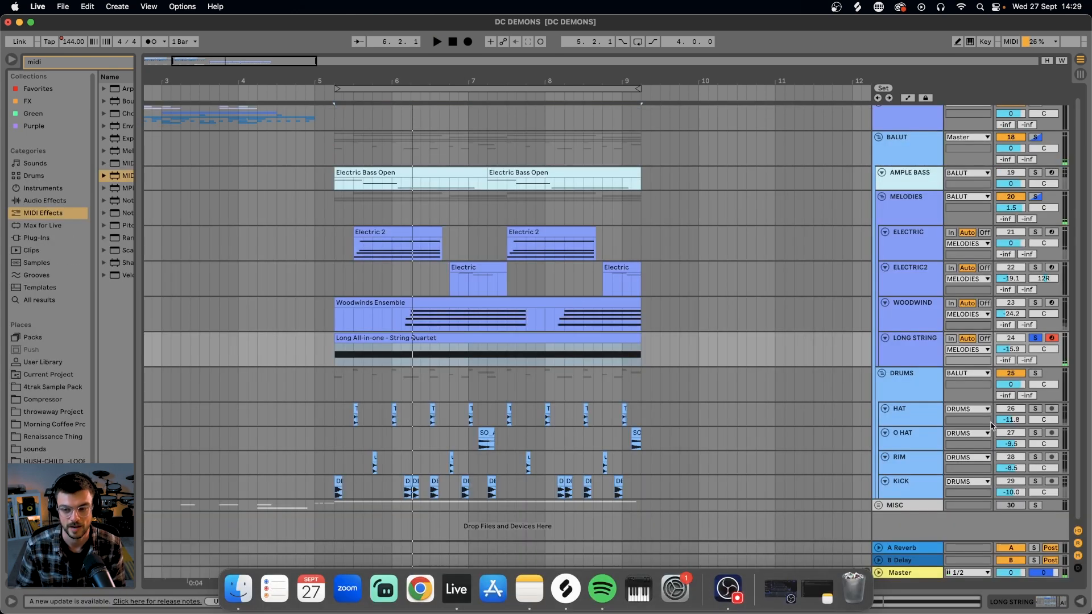
Step: Solo the ELECTRIC, ELECTRIC2, WOODWIND and LONG STRING tracks and play them together
click(897, 339)
shift+click(901, 245)
key(s)
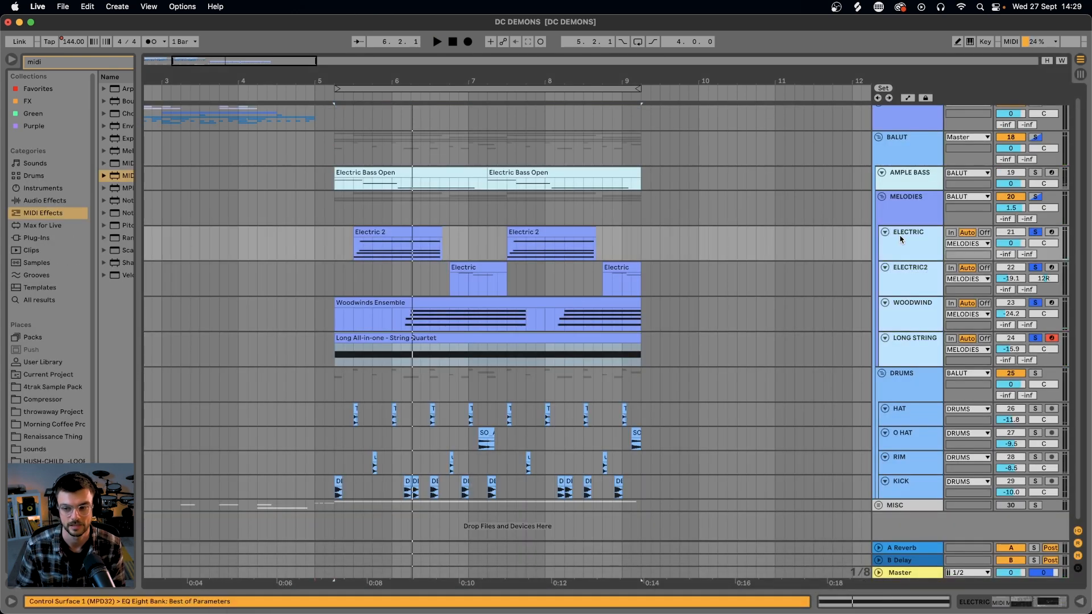
key(space)
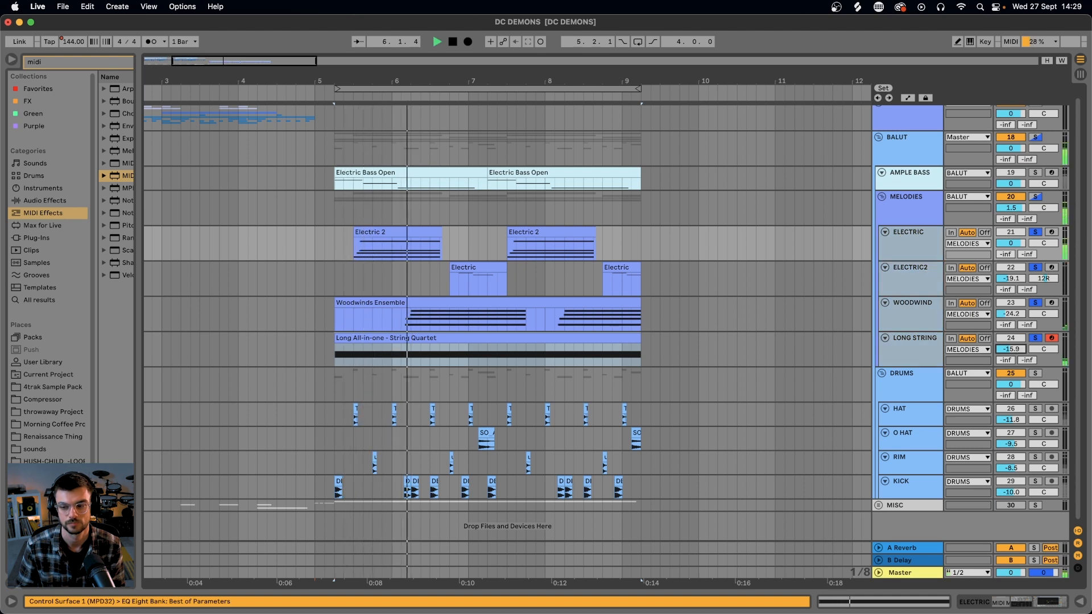
drag(1010, 349, 1011, 334)
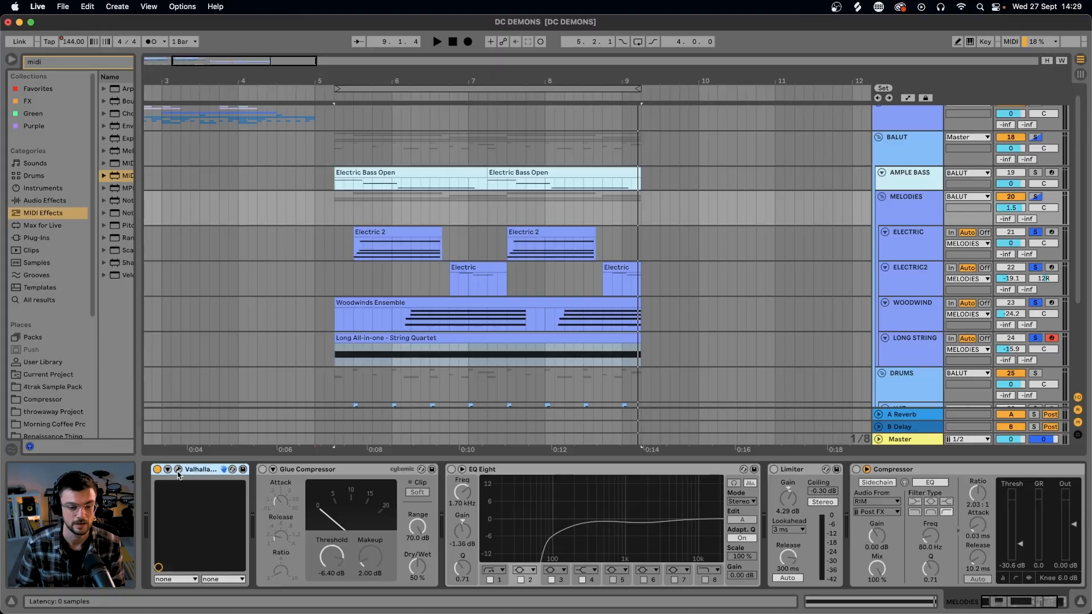
Step: Review the MELODIES group's ValhallaVintageVerb settings and turn on its Glue Compressor and EQ Eight
click(178, 471)
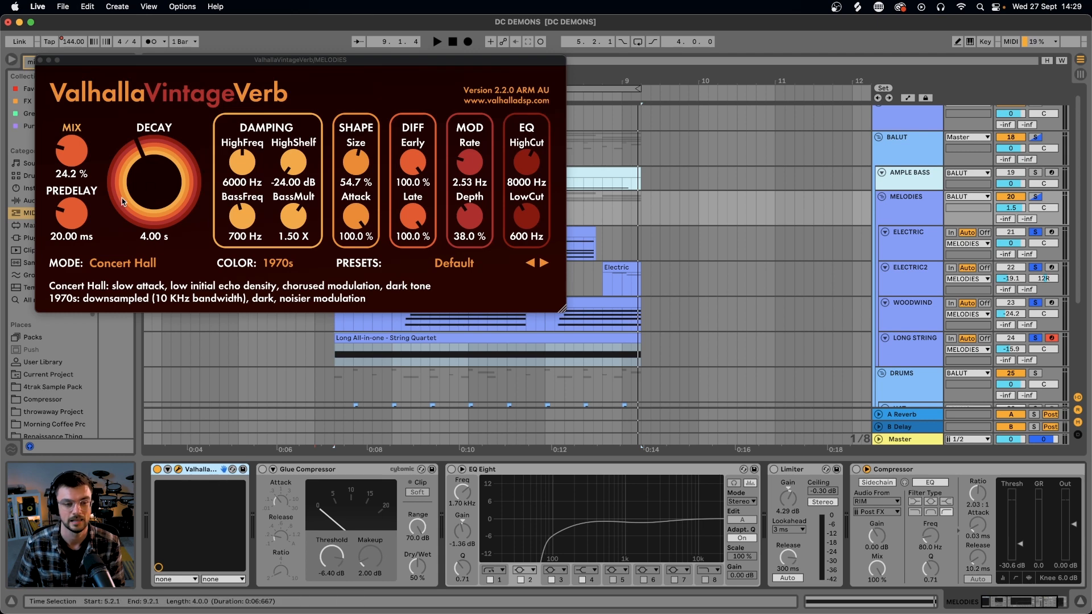
click(41, 59)
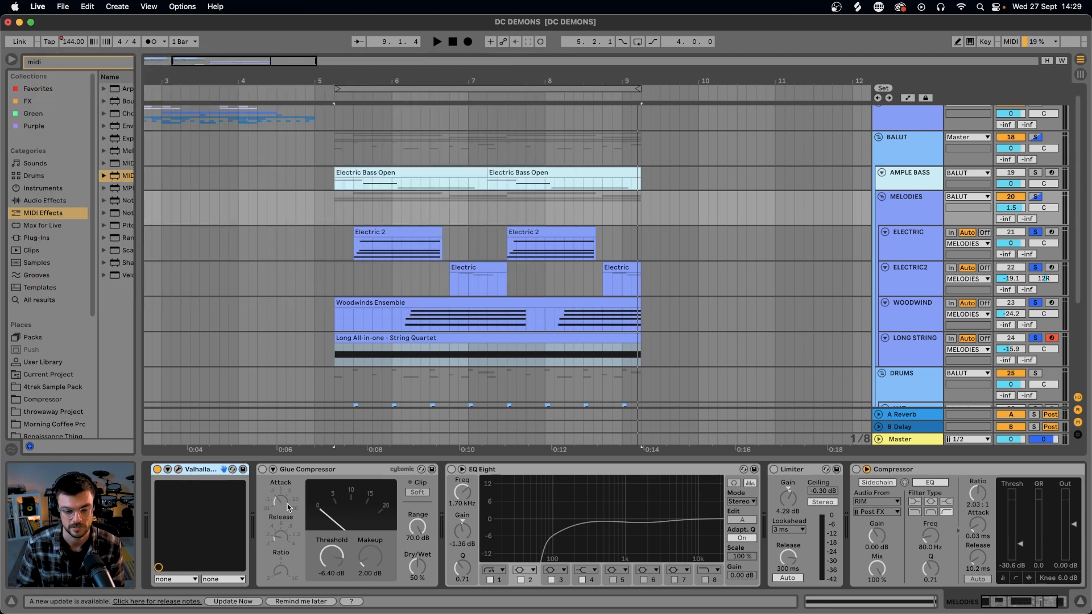
click(262, 470)
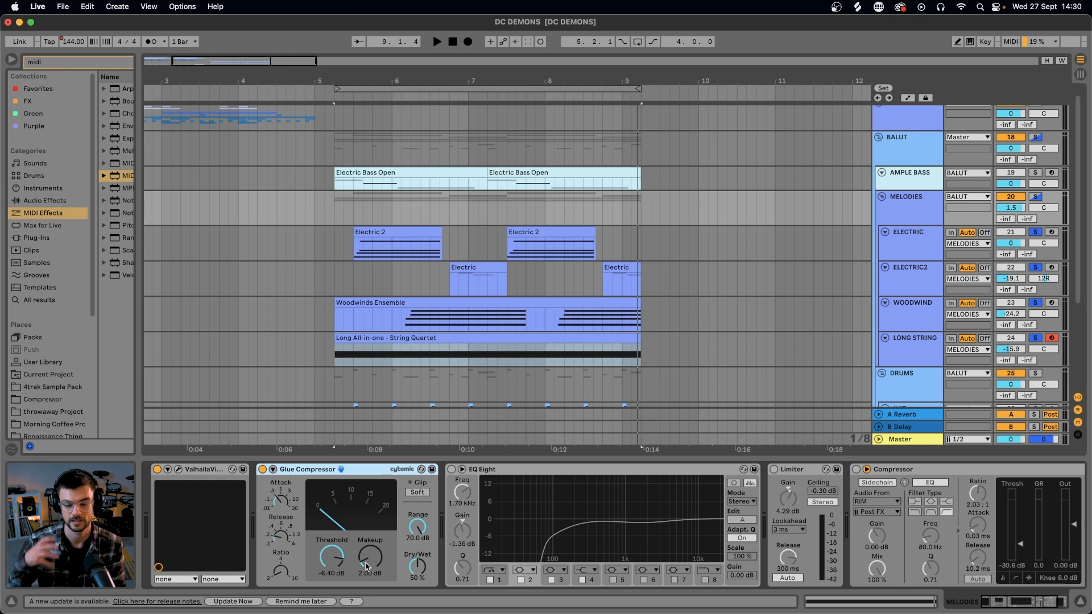
click(451, 469)
key(Delete)
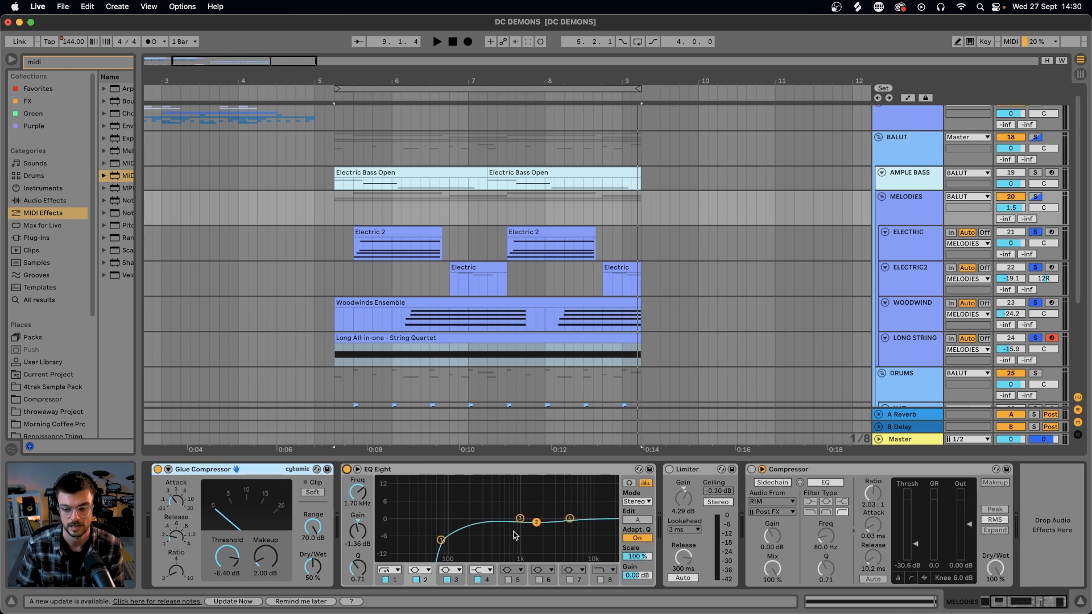
Step: Turn on the MELODIES group's Limiter and Compressor and check the Compressor's sidechain audio source
click(669, 469)
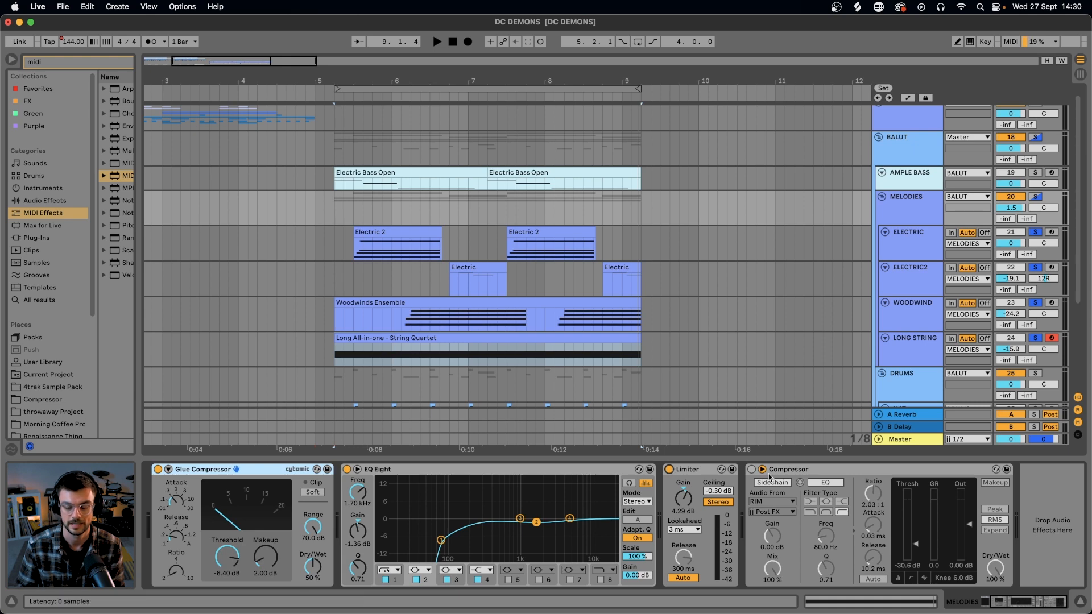
click(751, 470)
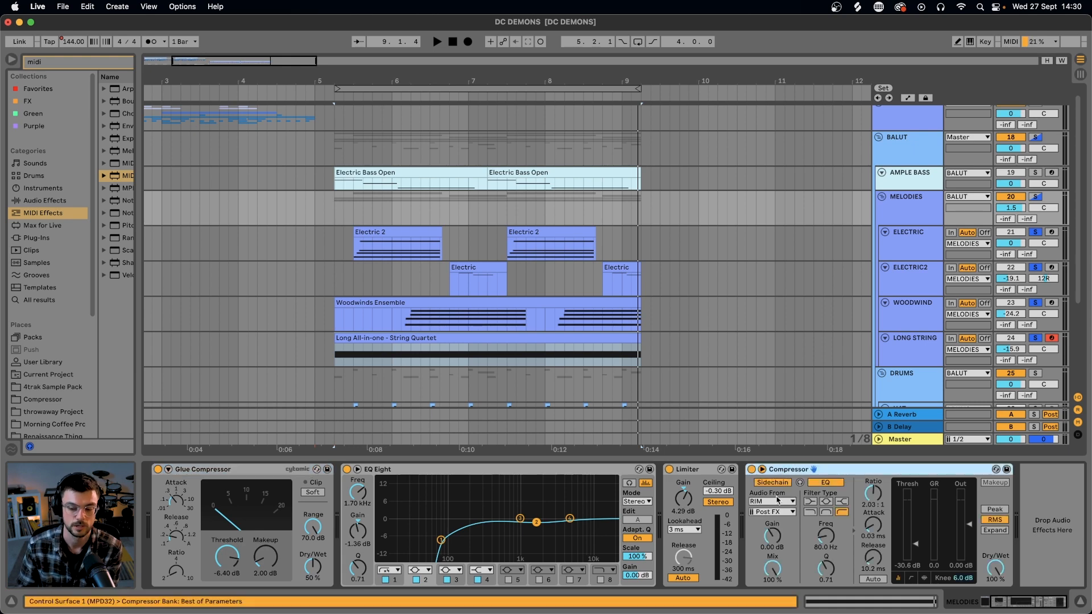
click(756, 503)
click(768, 504)
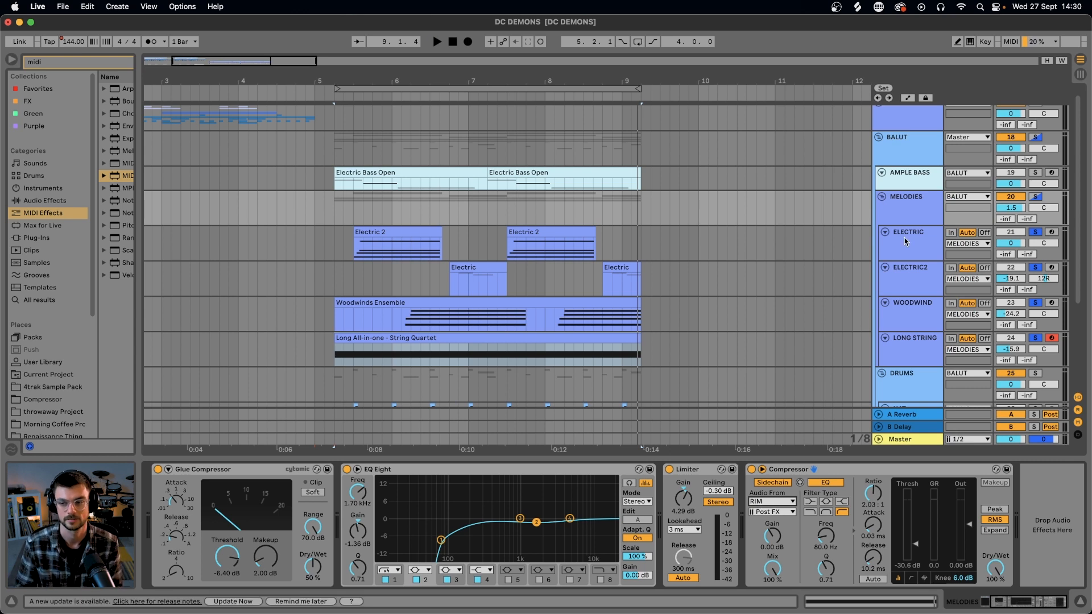
Step: Play the soloed AMPLE BASS track, inspect its Ample Bass P instrument and view the first Electric Bass Open clip's notes
key(space)
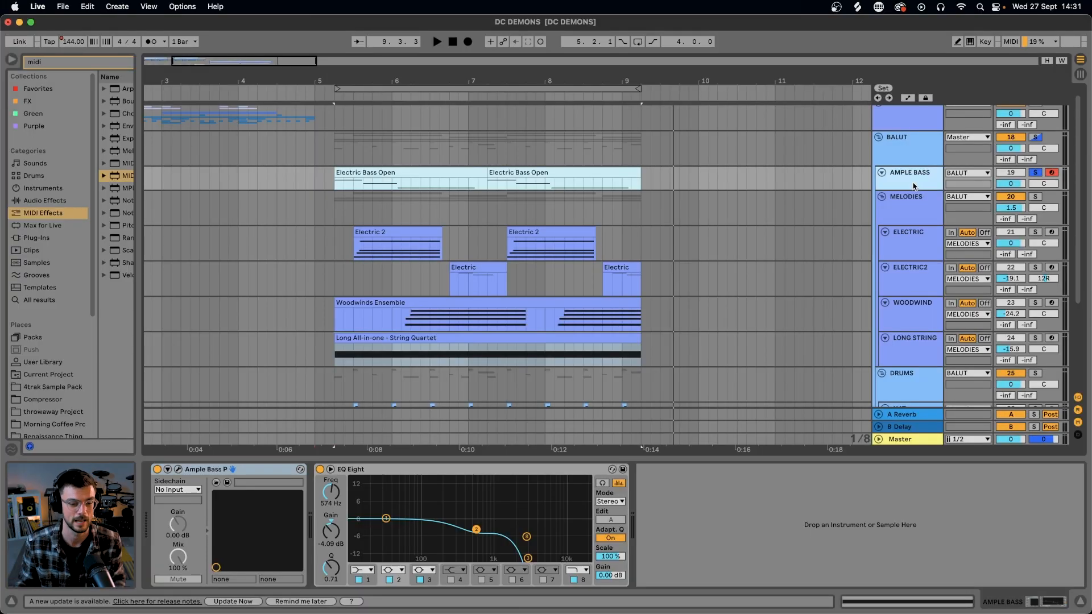
click(179, 470)
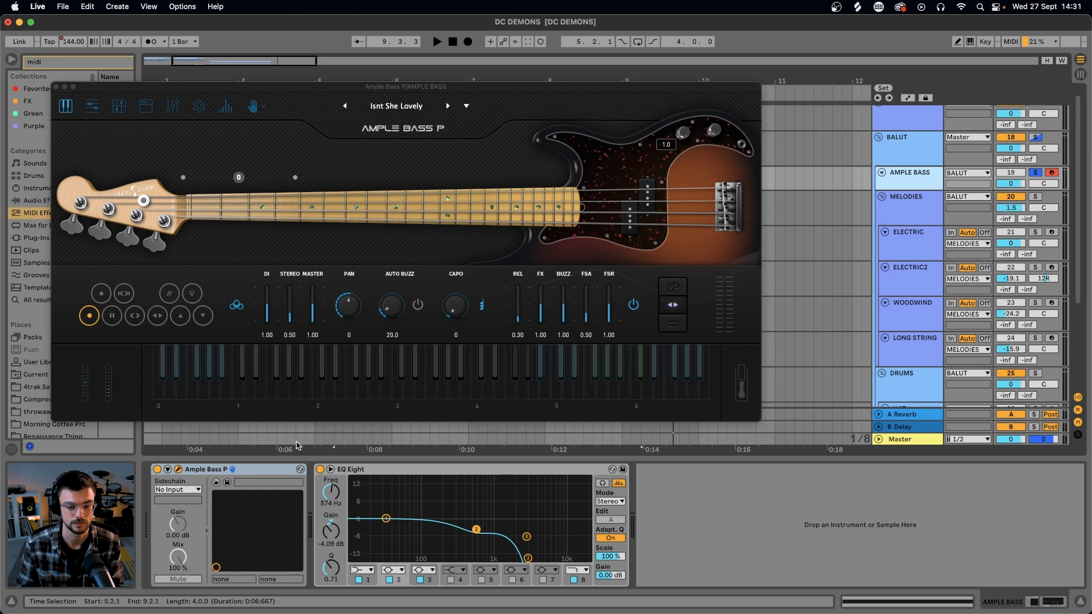
click(57, 87)
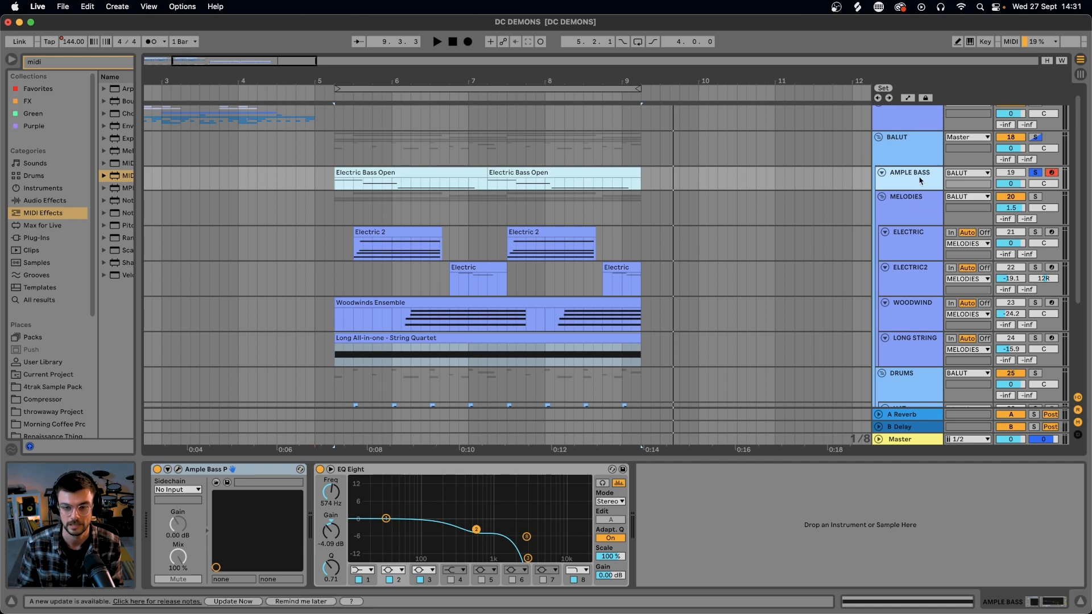
double_click(463, 173)
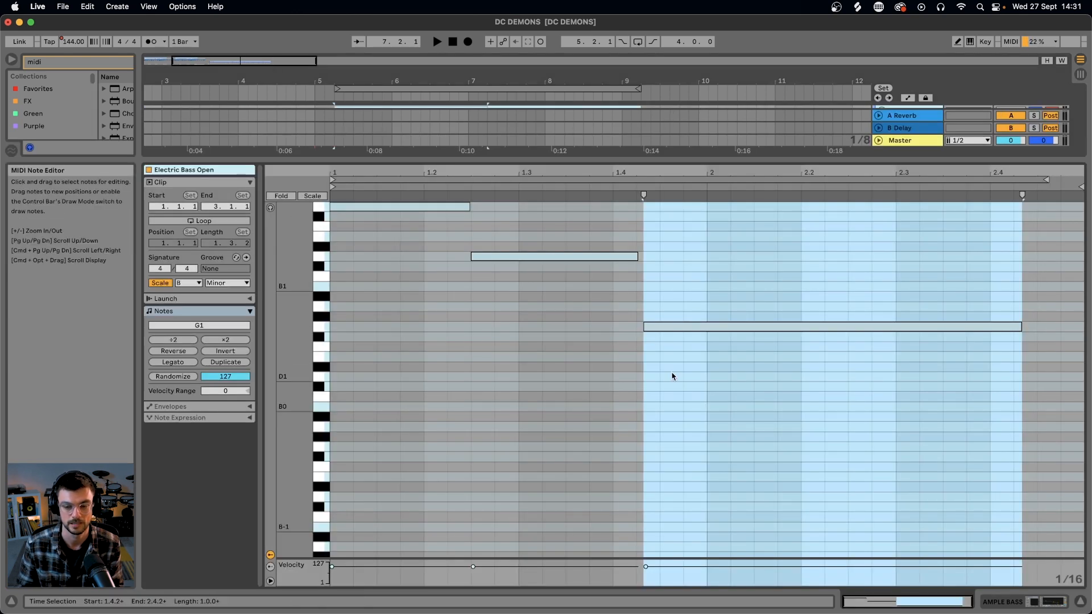
Step: Play the first Electric Bass Open clip, examine the gap before its last note and close the note editor
scroll(670, 375, up, 2)
key(space)
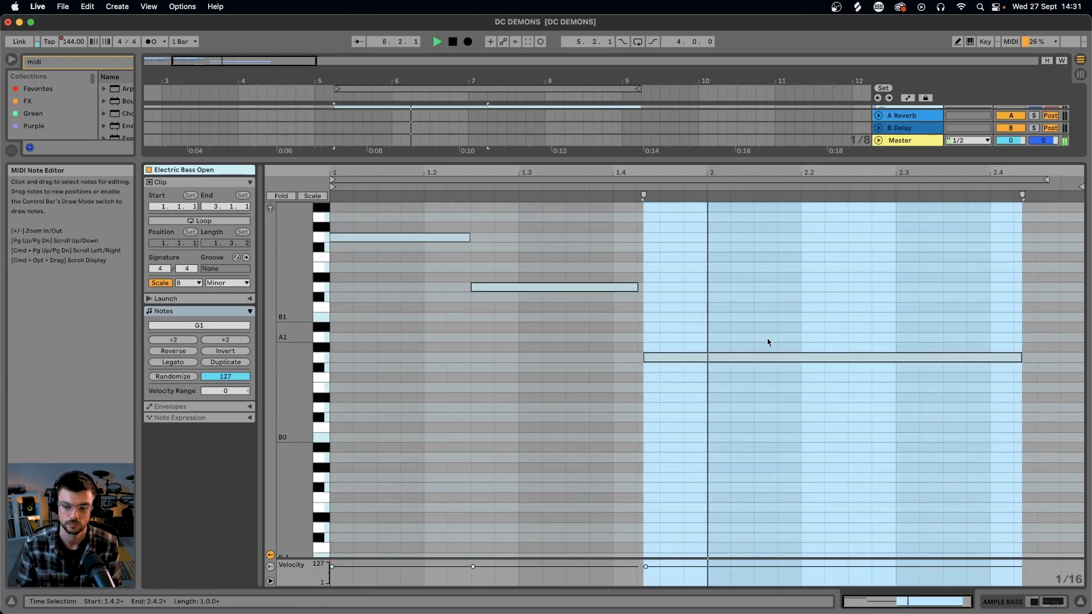
scroll(647, 351, up, 5)
key(space)
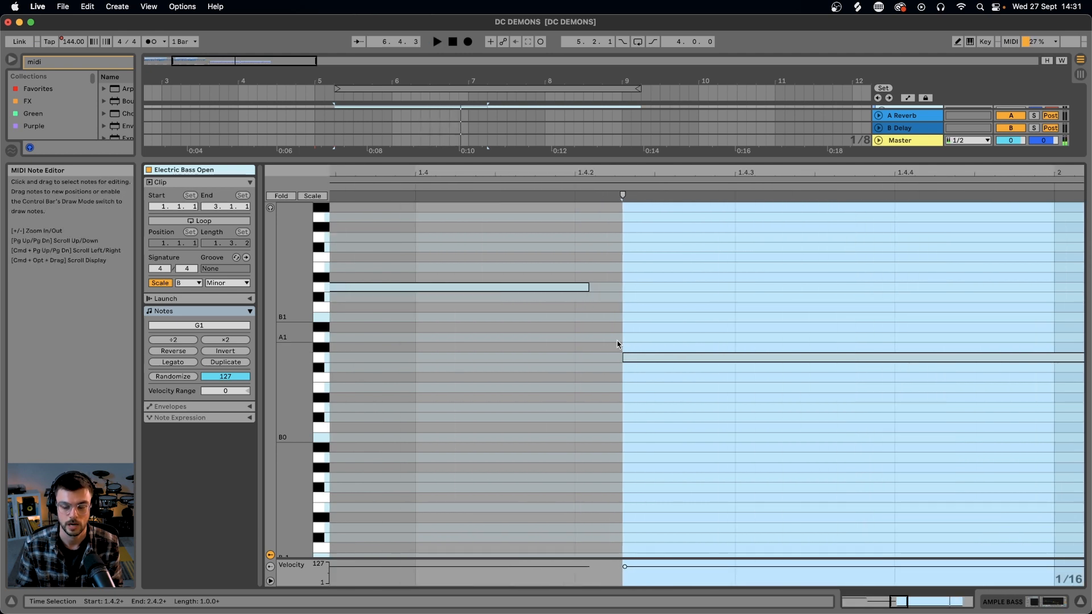
scroll(621, 349, down, 5)
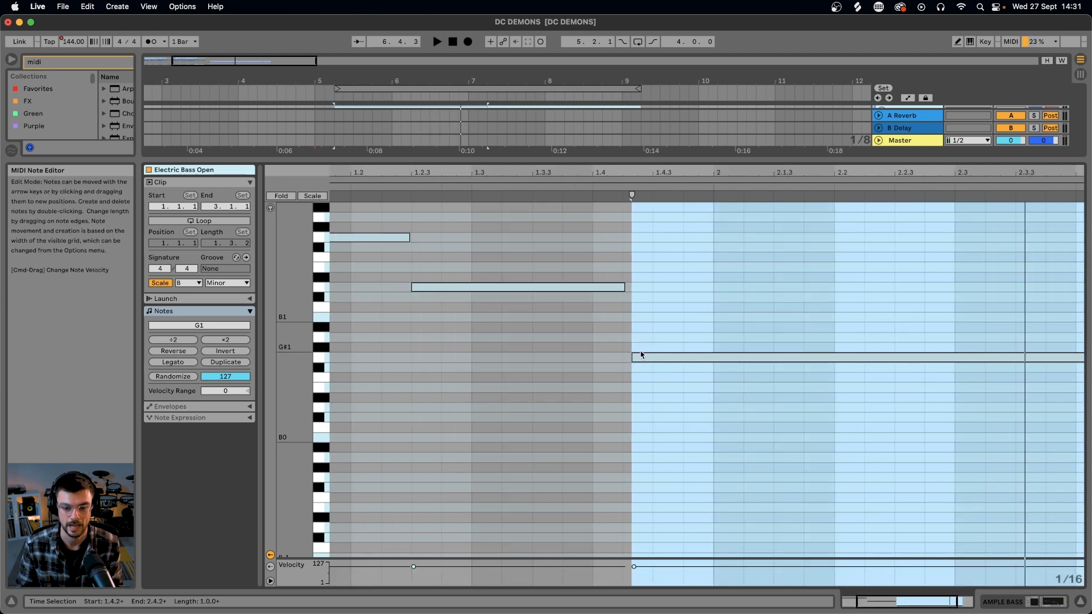
click(1080, 602)
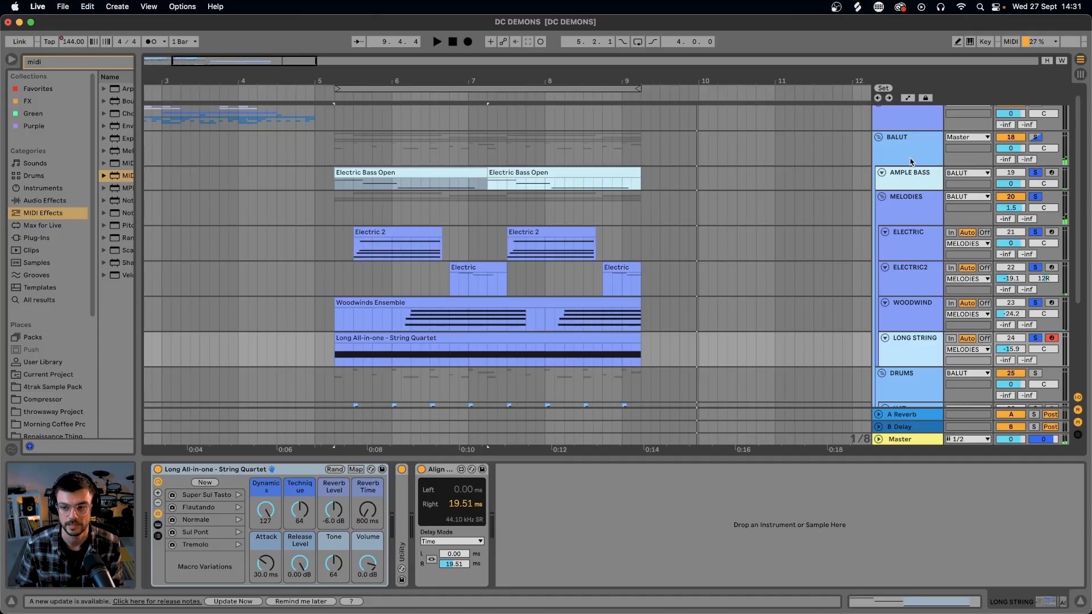
Step: Solo the DRUMS group, display its Drum Buss and play the full drum pattern from 5.2.1
scroll(911, 339, down, 5)
click(900, 259)
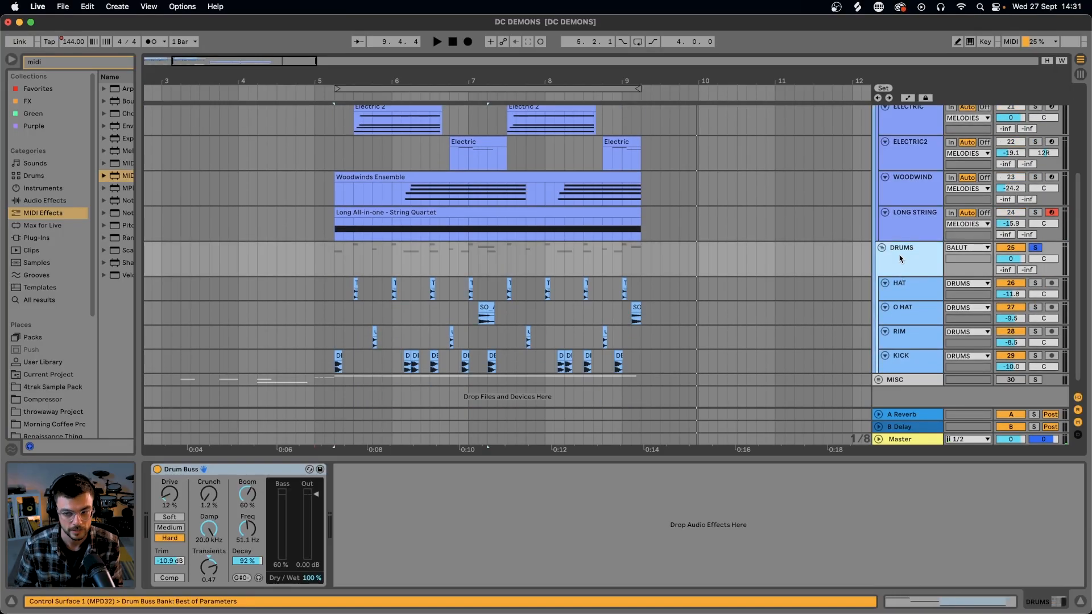
scroll(342, 275, up, 4)
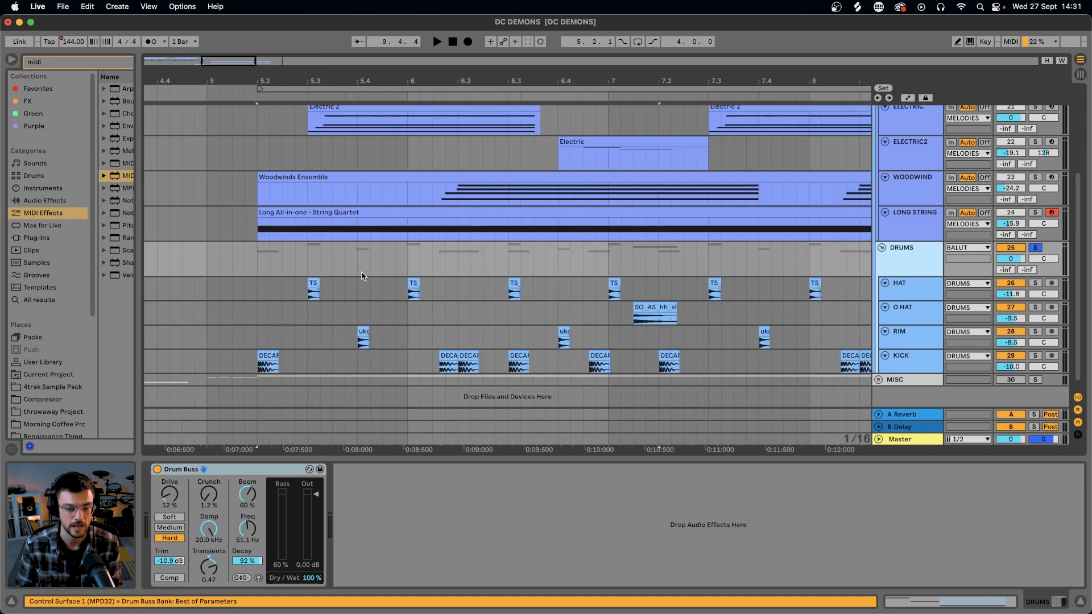
scroll(361, 276, up, 2)
scroll(323, 269, right, 2)
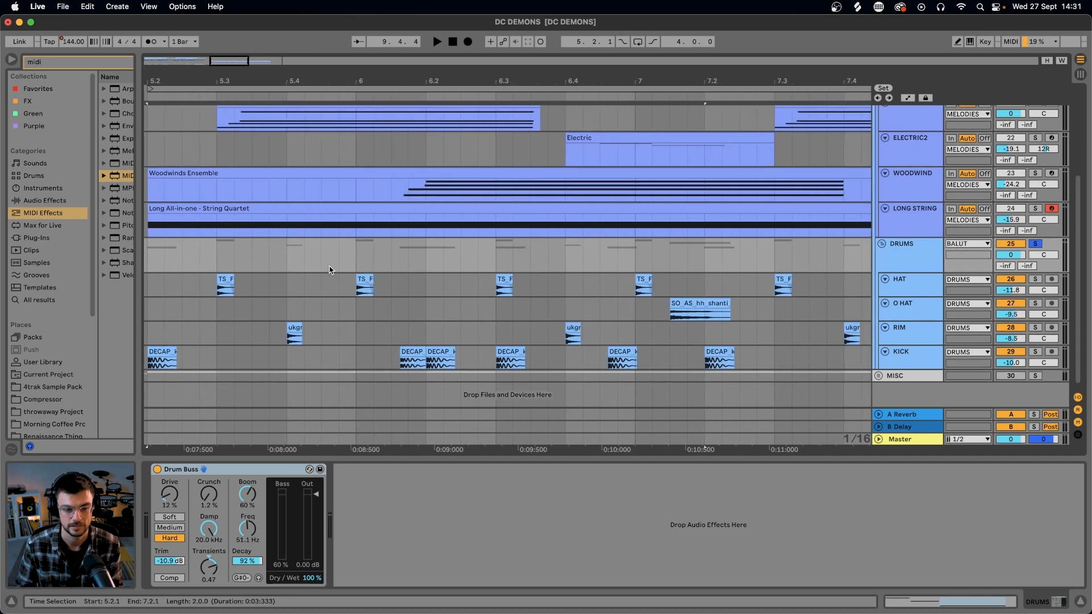
scroll(326, 270, left, 1)
key(space)
scroll(329, 270, right, 1)
scroll(330, 270, down, 1)
scroll(330, 270, down, 1)
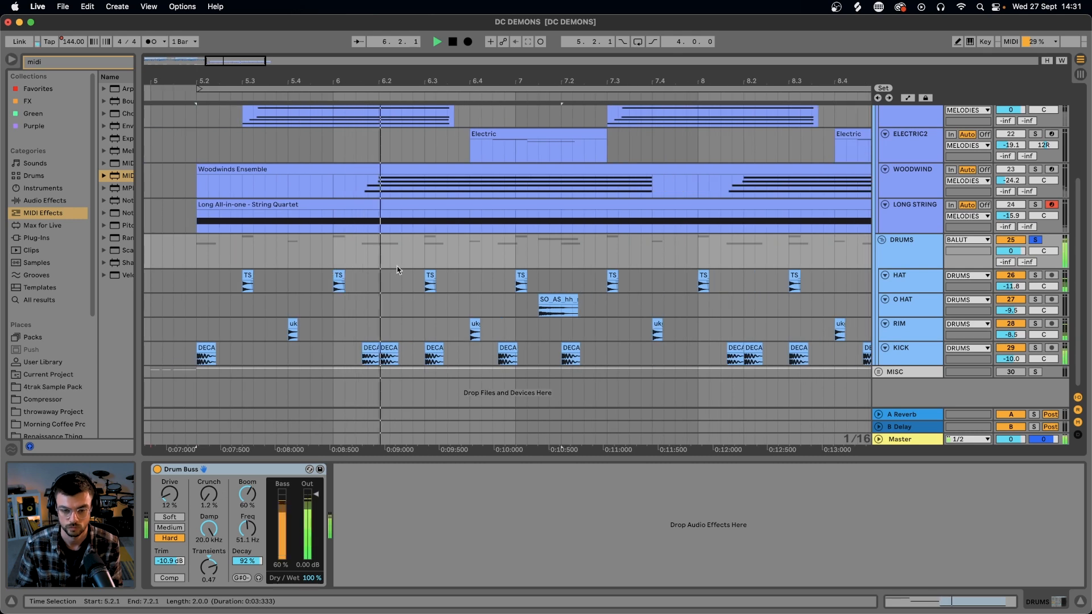
Step: Set the HAT clip's Transient Envelope to 17, check its Transient Loop Mode options and play the soloed hat
double_click(692, 283)
key(space)
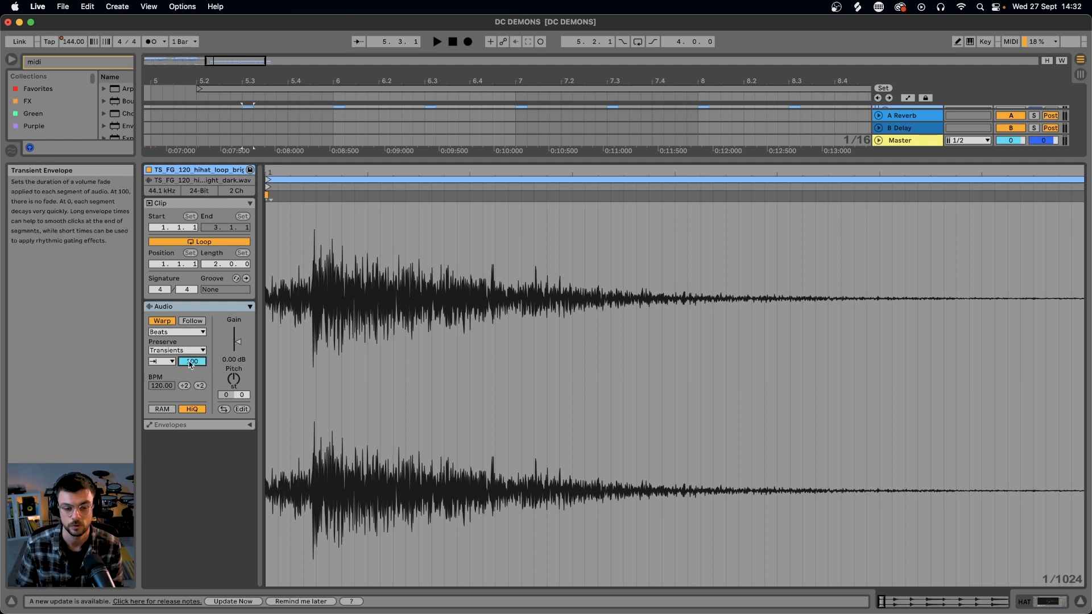
drag(192, 360, 192, 406)
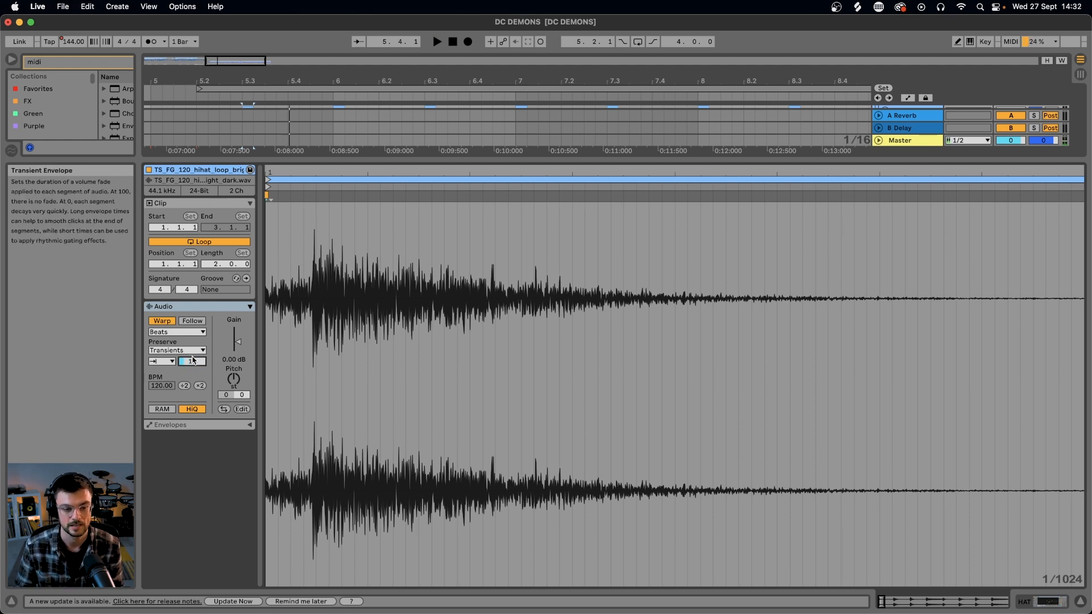
click(172, 332)
click(164, 333)
click(165, 351)
click(163, 361)
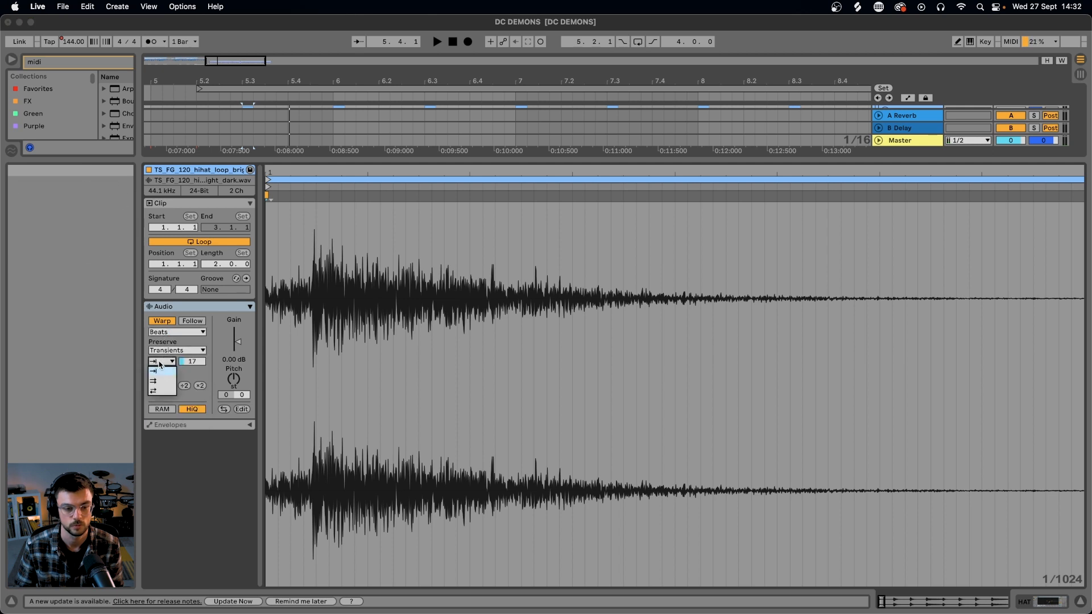
click(166, 362)
click(191, 361)
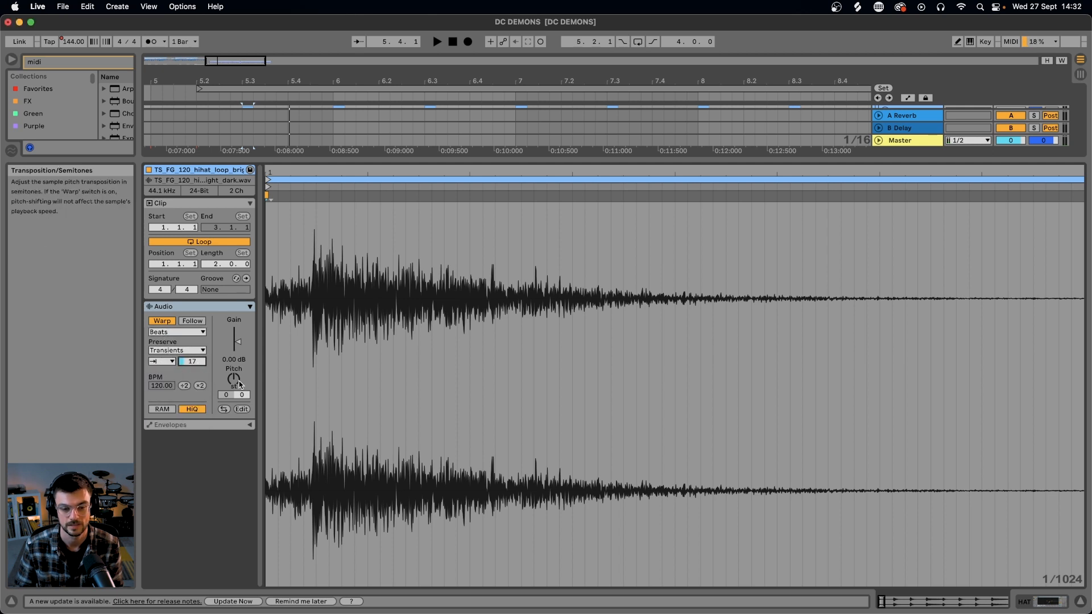
key(space)
key(space)
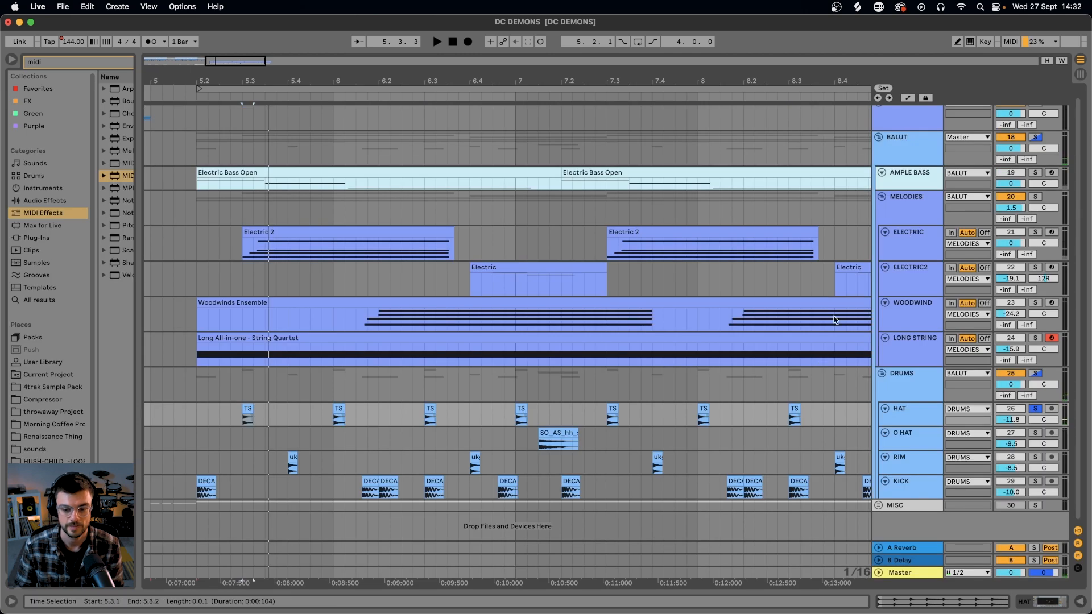
Step: Solo the O HAT track alongside HAT and display the open hat's effect chain
click(904, 414)
click(908, 437)
click(909, 466)
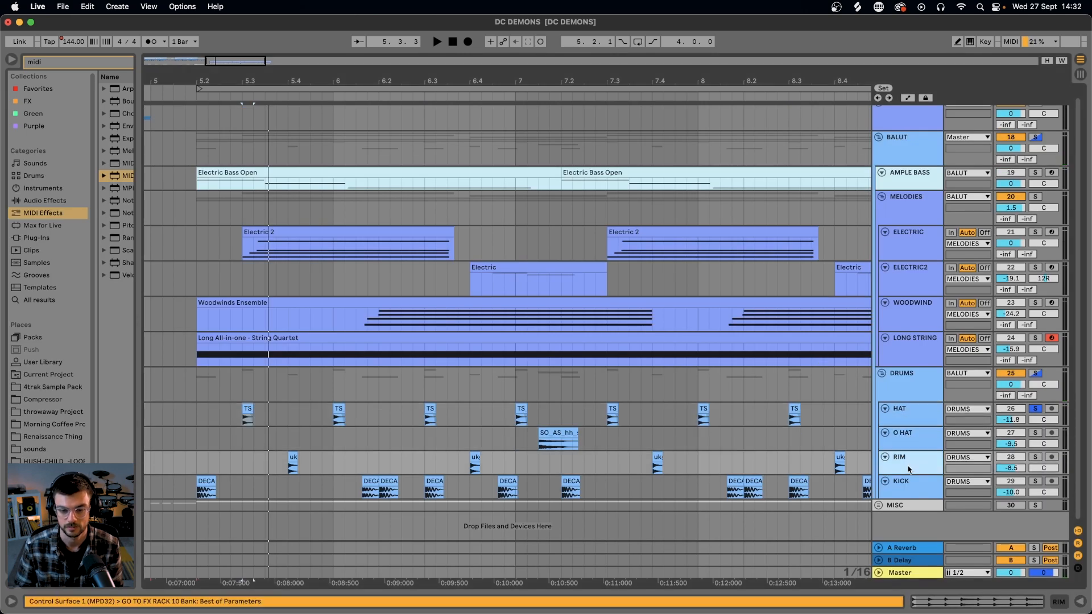
click(908, 439)
click(564, 430)
key(shift+Tab)
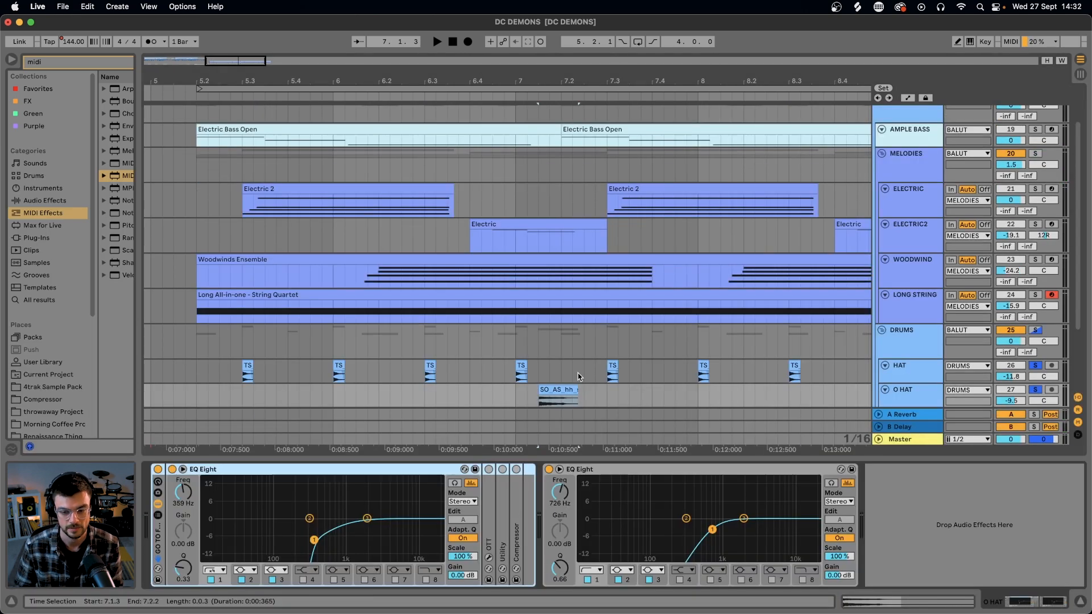
Step: Delete the second EQ Eight, outside the effect rack, from the O HAT track and play the open hat clip
click(617, 471)
key(Delete)
key(space)
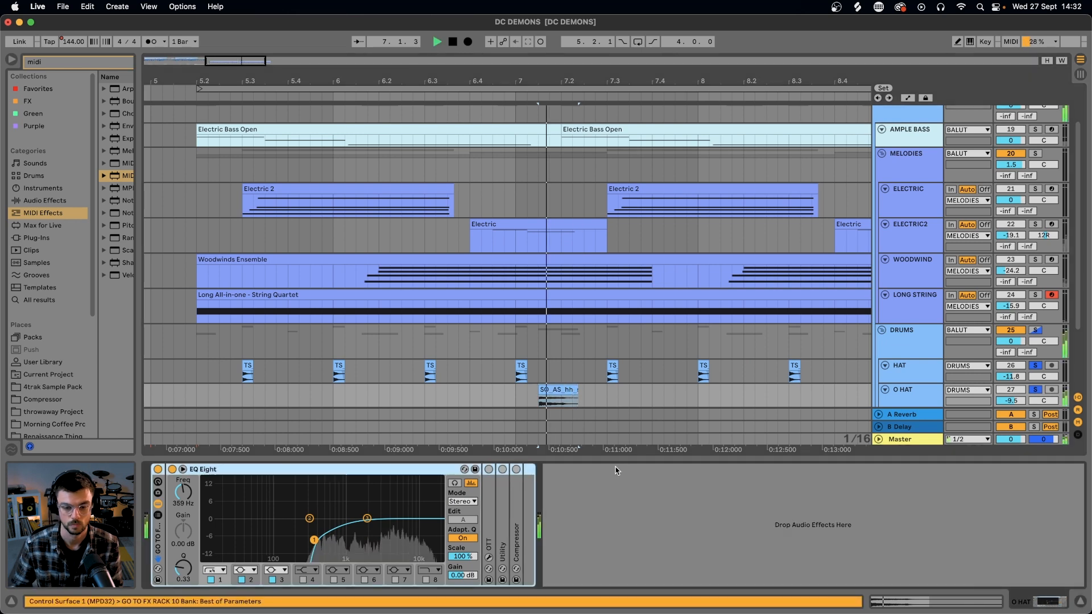
key(space)
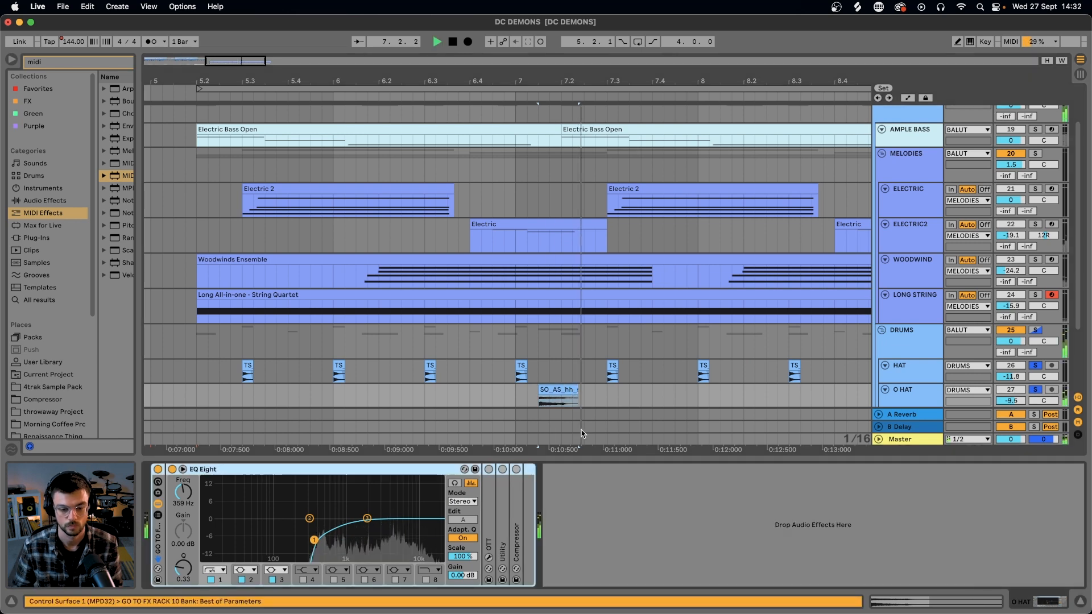
Step: Compare the EQ Eight low-cut settings on the HAT and O HAT tracks
scroll(633, 389, down, 3)
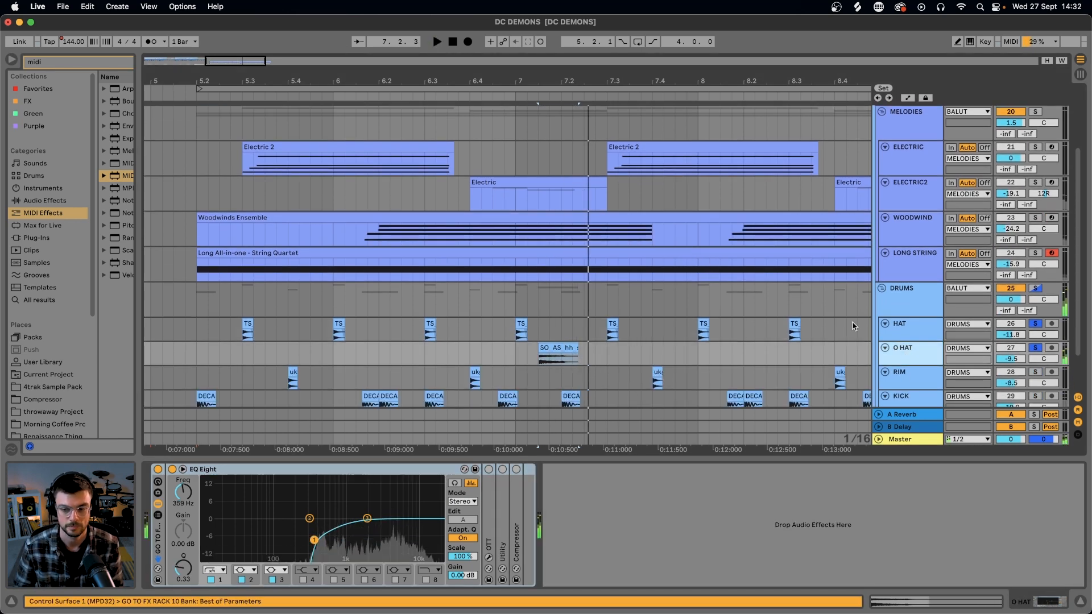
click(908, 340)
click(908, 350)
click(907, 337)
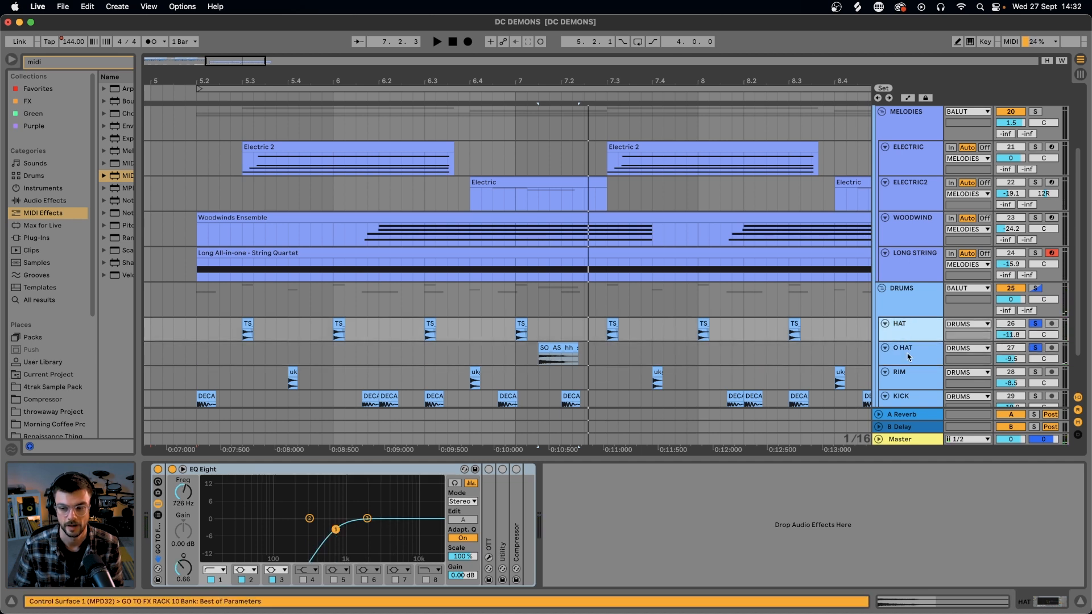
click(907, 355)
click(907, 326)
click(907, 346)
Step: Solo the RIM and KICK tracks and play them with the hats from the first kick at 5.2.1
click(907, 386)
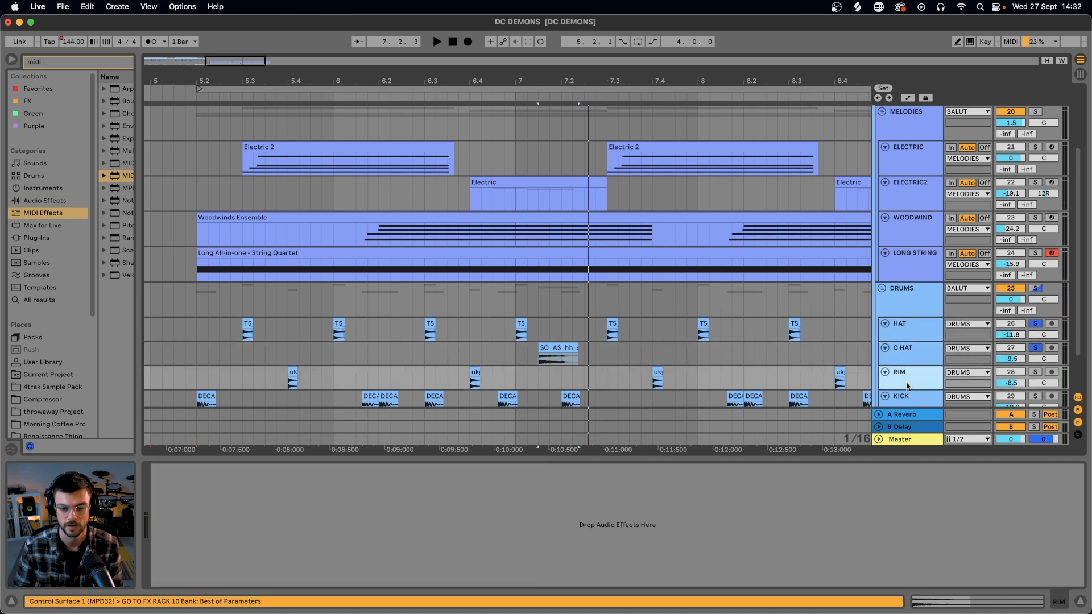
click(475, 373)
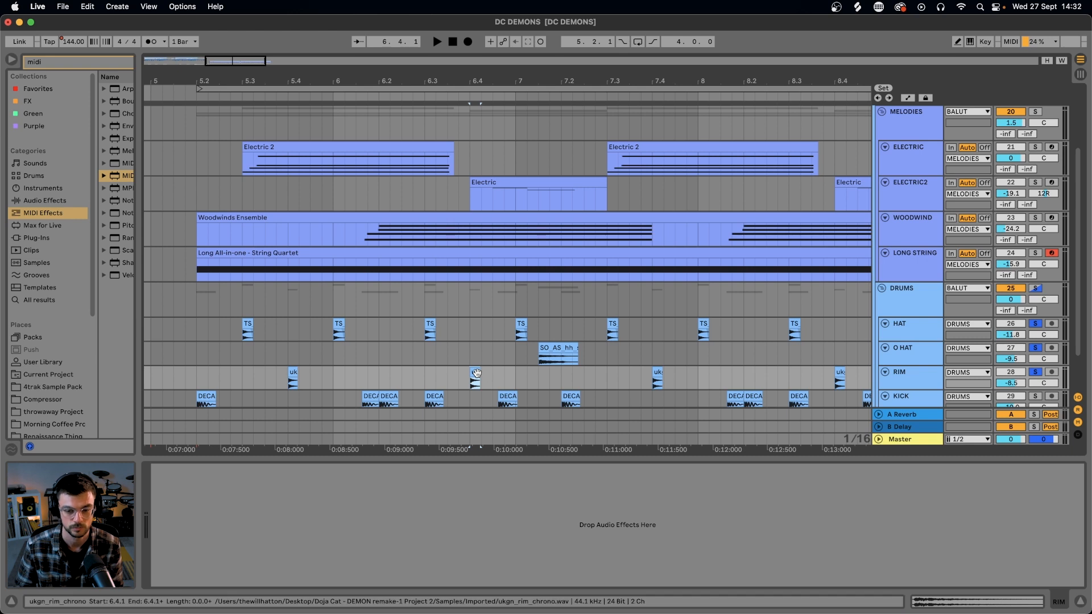
click(501, 374)
scroll(227, 363, down, 1)
click(211, 364)
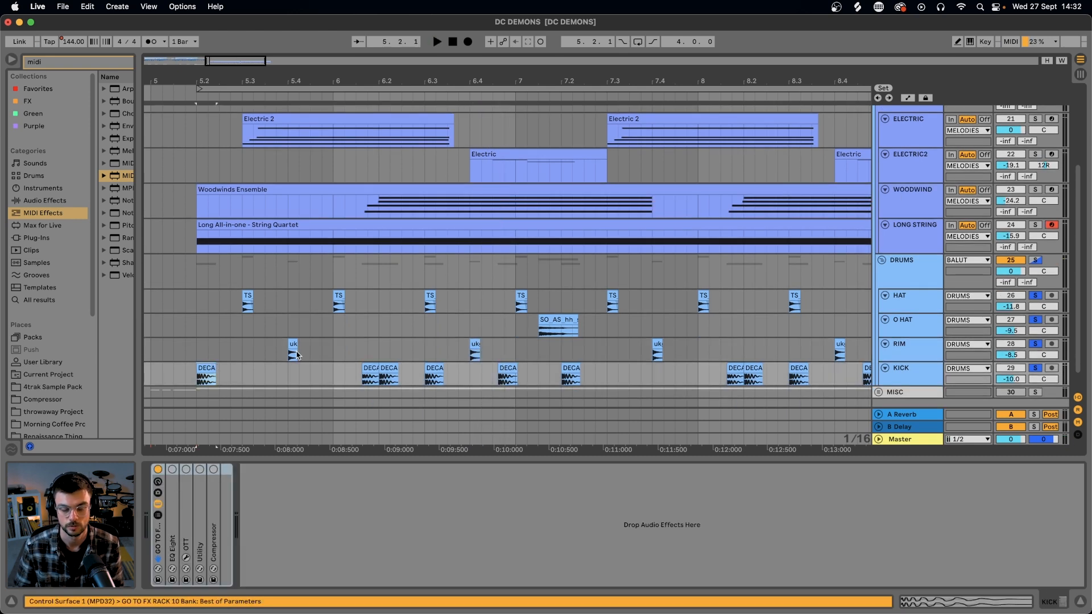
key(space)
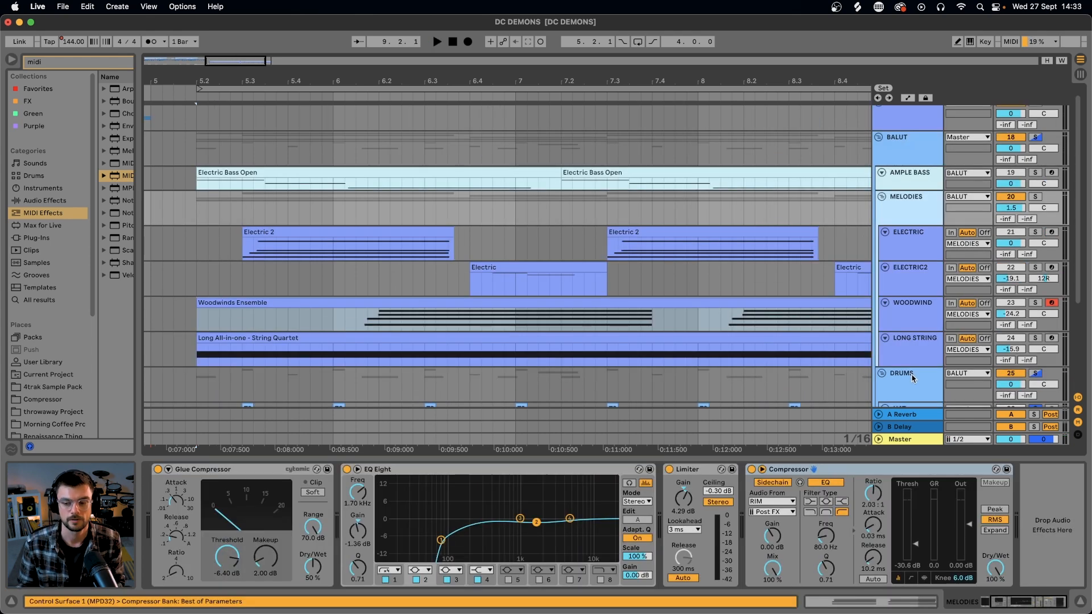
Step: Display the DRUMS group's Drum Buss settings
click(913, 378)
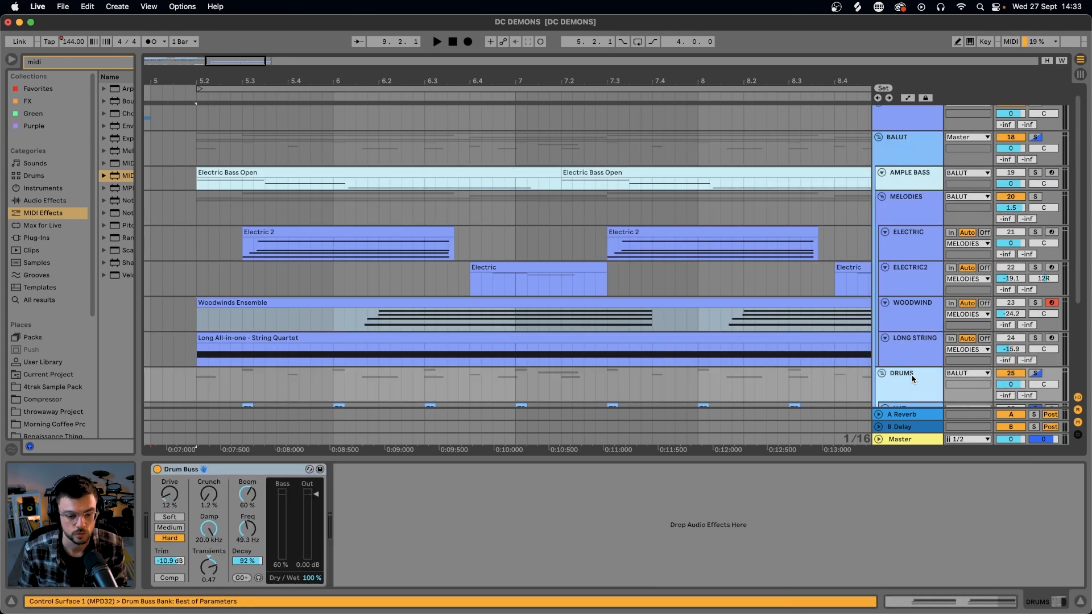